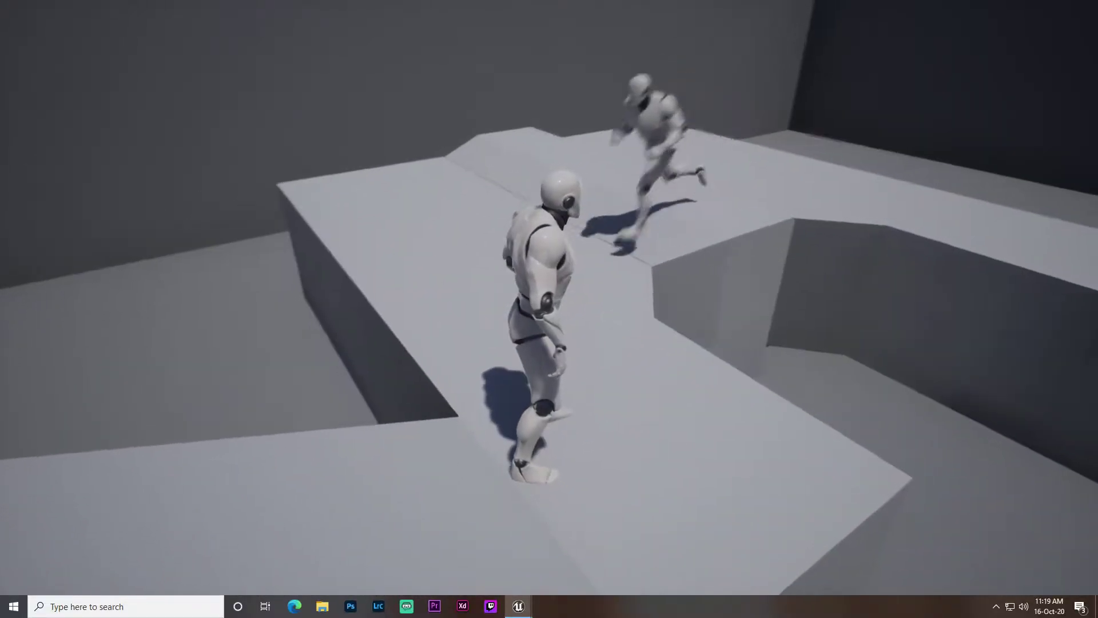
Play-test the level by moving the player character around the raised walkway and jumping.
{"action": "key", "text": "a"}
{"action": "key", "text": "w"}
{"action": "key", "text": "space"}
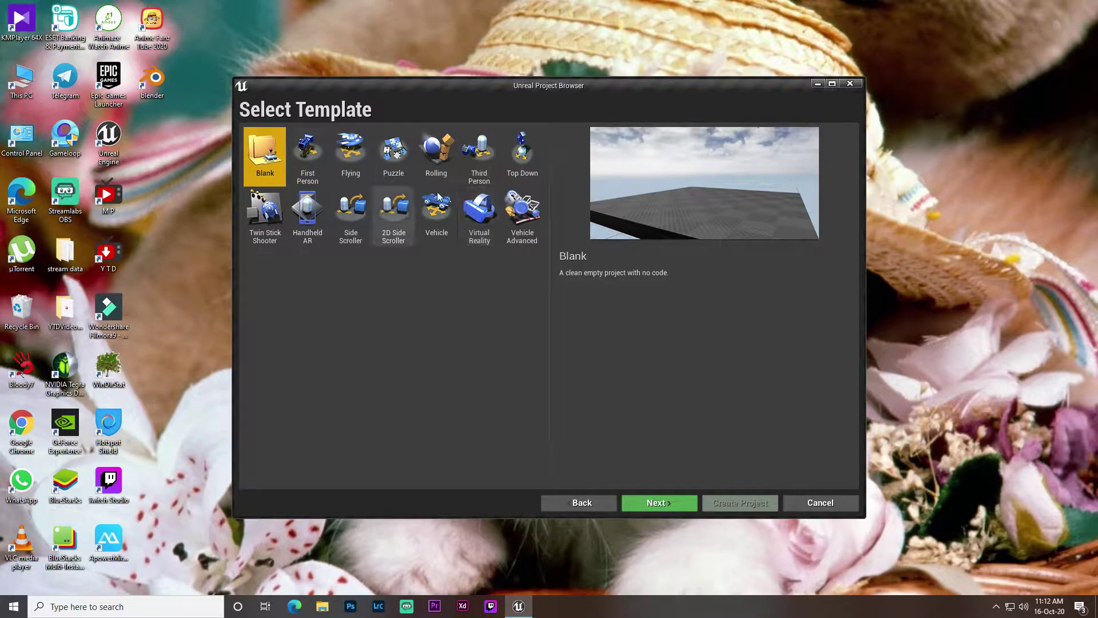
Choose the Third Person template for the new project and review its starter content and target platform options.
{"action": "left_click", "coordinate": [496, 151]}
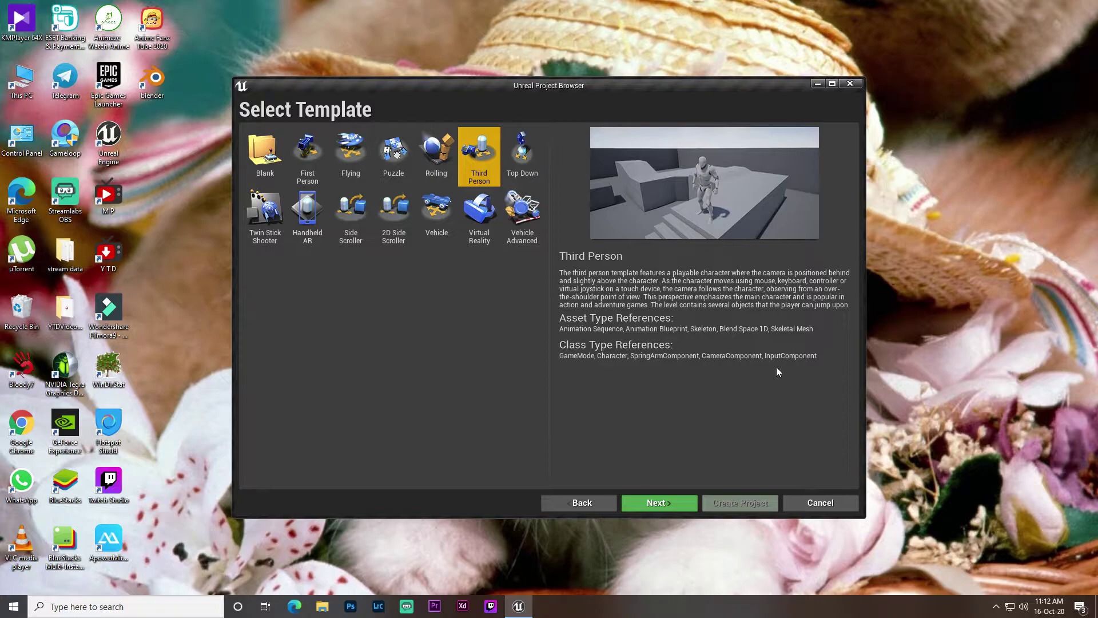
{"action": "left_click", "coordinate": [671, 502]}
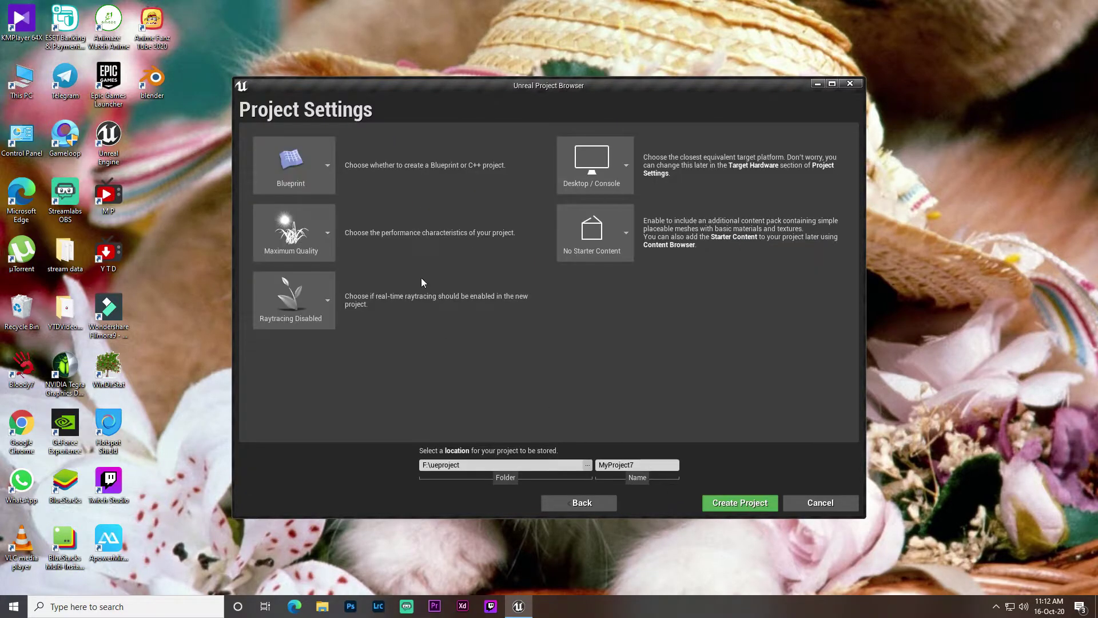
{"action": "left_click", "coordinate": [596, 232]}
{"action": "left_click", "coordinate": [591, 190]}
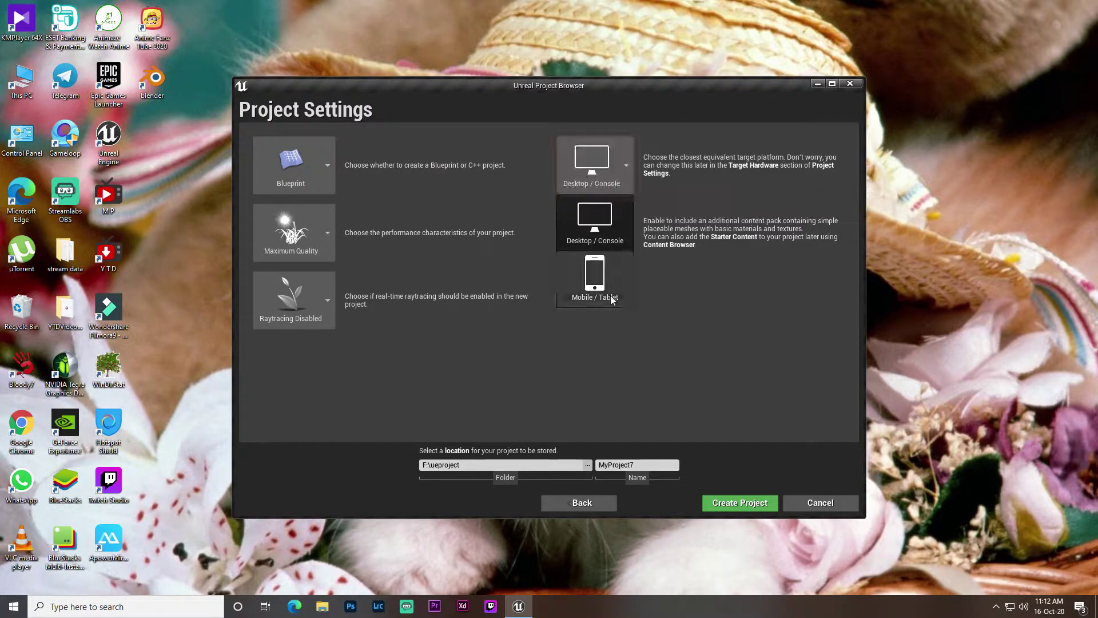
Name the project Test and create it.
{"action": "left_click", "coordinate": [642, 465]}
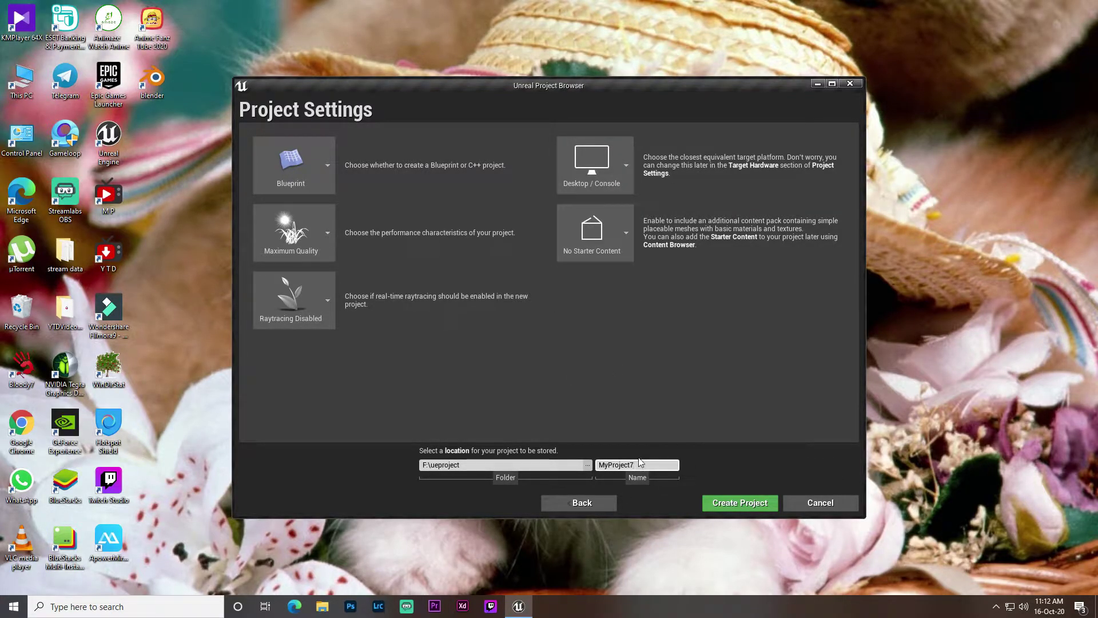
{"action": "key", "text": "BackSpace"}
{"action": "key", "text": "BackSpace"}
{"action": "key", "text": "BackSpace"}
{"action": "key", "text": "BackSpace"}
{"action": "key", "text": "BackSpace"}
{"action": "key", "text": "BackSpace"}
{"action": "key", "text": "BackSpace"}
{"action": "key", "text": "BackSpace"}
{"action": "key", "text": "BackSpace"}
{"action": "key", "text": "BackSpace"}
{"action": "type", "text": "T"}
{"action": "left_click", "coordinate": [749, 505]}
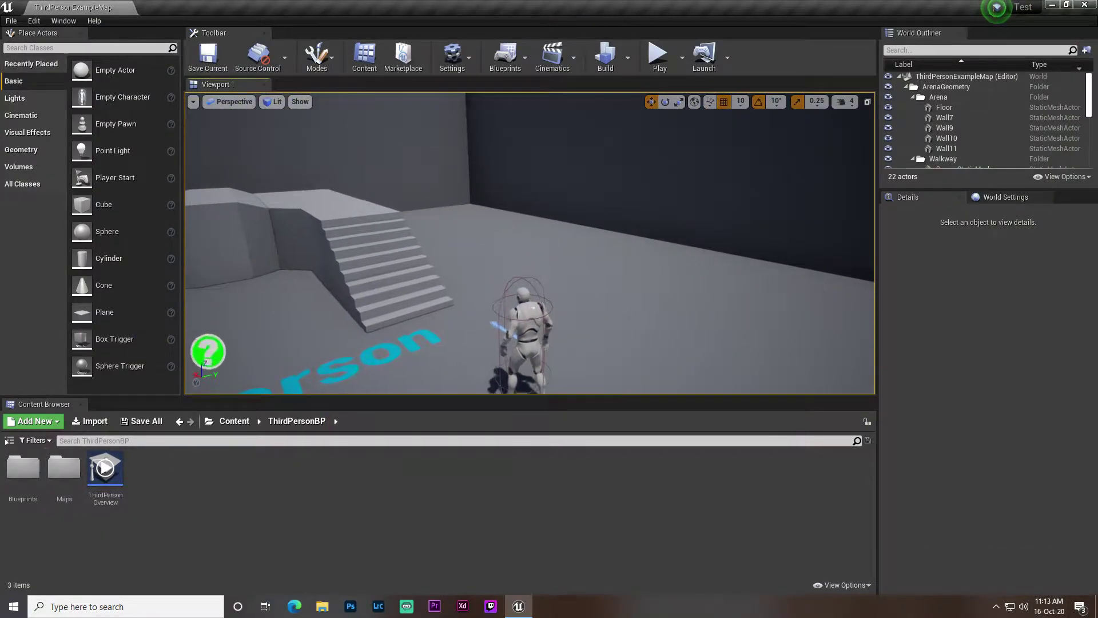
Duplicate the ThirdPersonCharacter blueprint in the Blueprints folder and open the copy in a maximized editor window.
{"action": "double_click", "coordinate": [23, 468]}
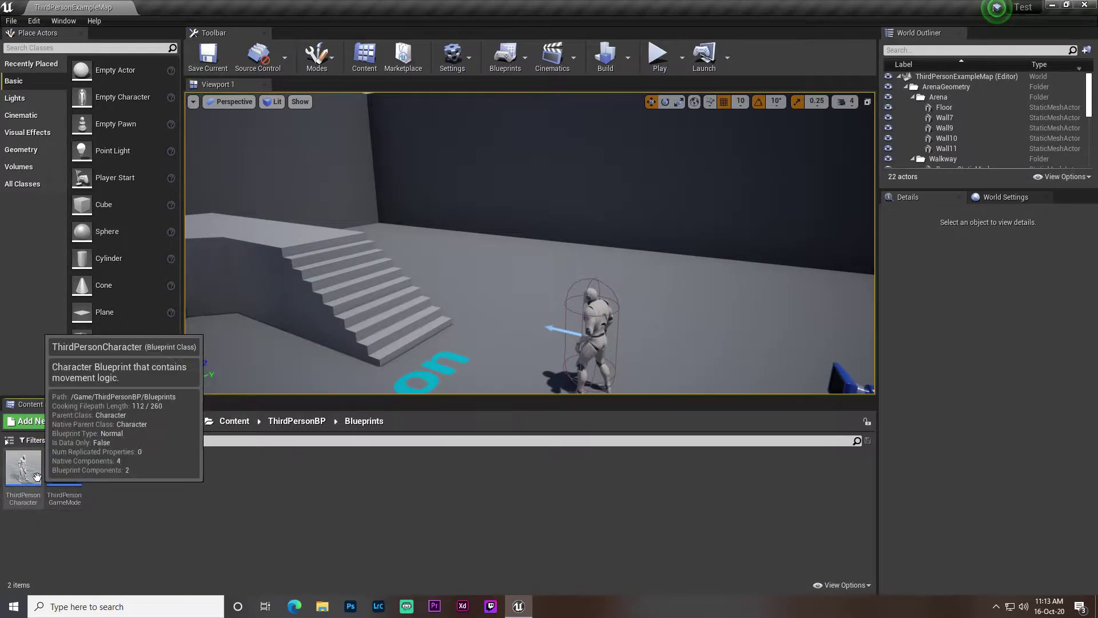
{"action": "right_click", "coordinate": [23, 468]}
{"action": "left_click", "coordinate": [58, 235]}
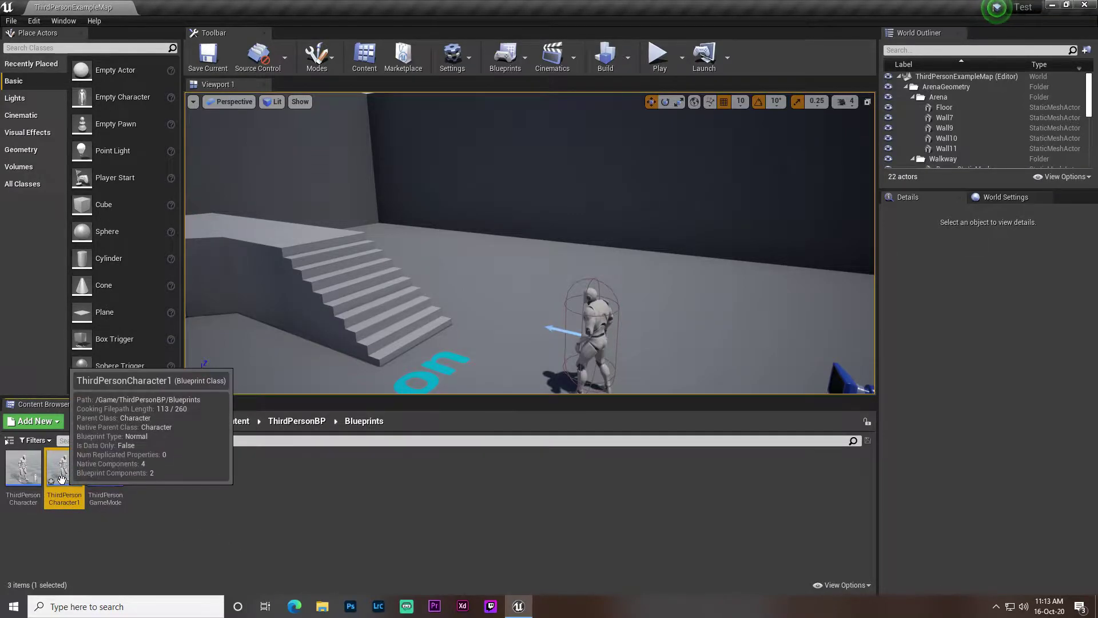
{"action": "double_click", "coordinate": [62, 483]}
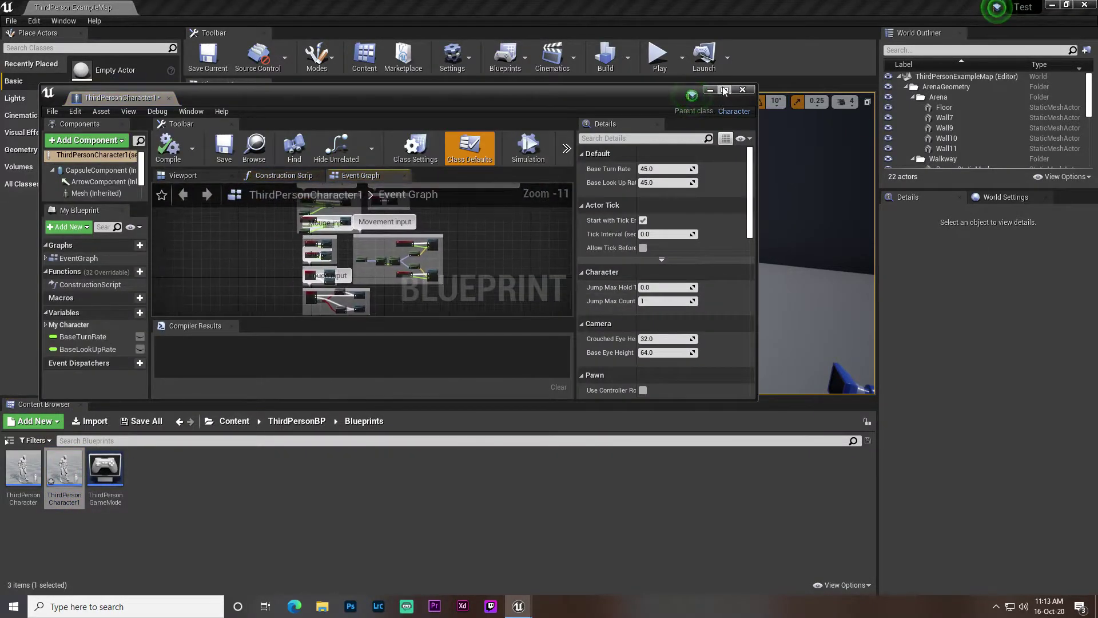
{"action": "left_click", "coordinate": [725, 92]}
Delete all existing nodes from the duplicated character's Event Graph, and compile and save the blueprint.
{"action": "right_click_drag", "start_coordinate": [490, 238], "coordinate": [508, 306]}
{"action": "scroll", "coordinate": [475, 242], "scroll_direction": "up", "scroll_amount": 3}
{"action": "right_click_drag", "start_coordinate": [628, 209], "coordinate": [408, 133]}
{"action": "left_click_drag", "start_coordinate": [298, 169], "coordinate": [625, 405]}
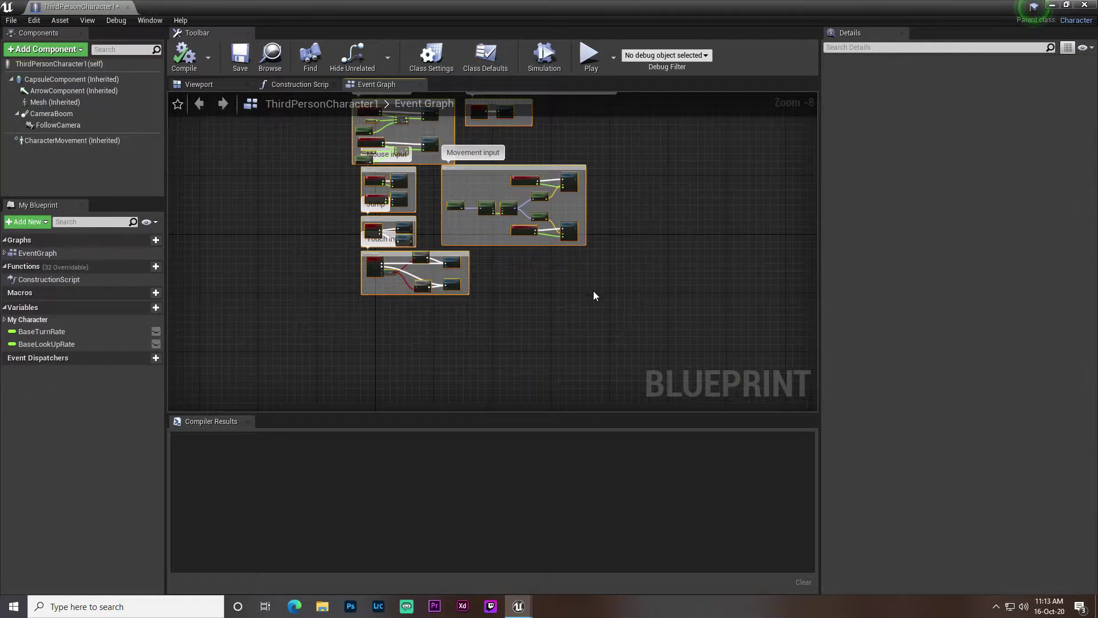
{"action": "key", "text": "Delete"}
{"action": "right_click", "coordinate": [574, 354]}
{"action": "left_click", "coordinate": [194, 61]}
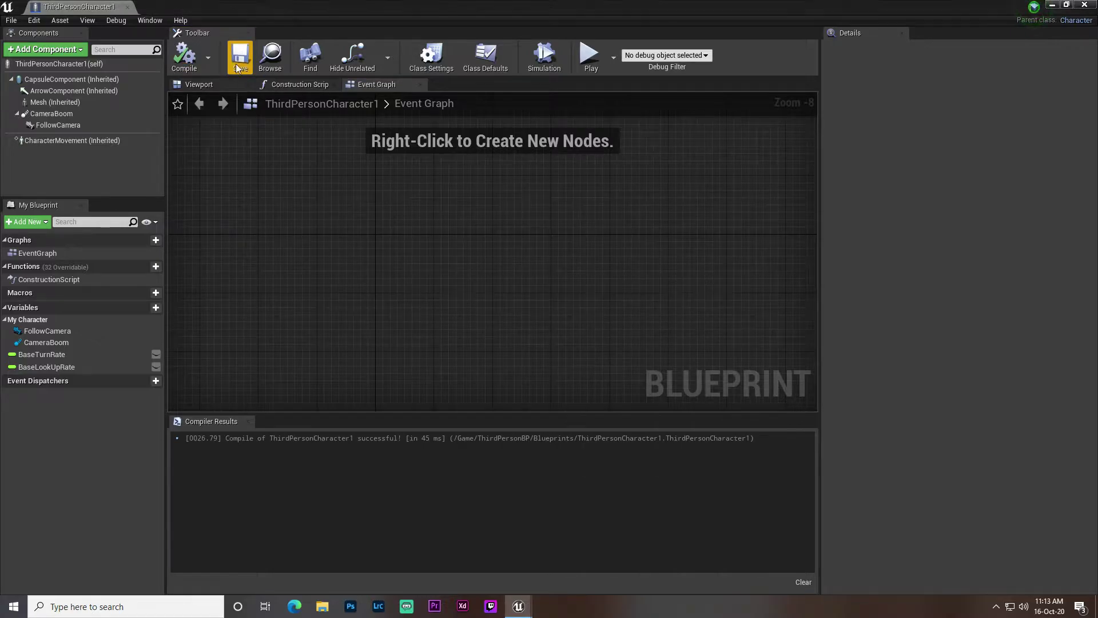
Delete the FollowCamera and CameraBoom components from the duplicated character, and compile and save the blueprint.
{"action": "left_click", "coordinate": [219, 86]}
{"action": "left_click", "coordinate": [279, 223]}
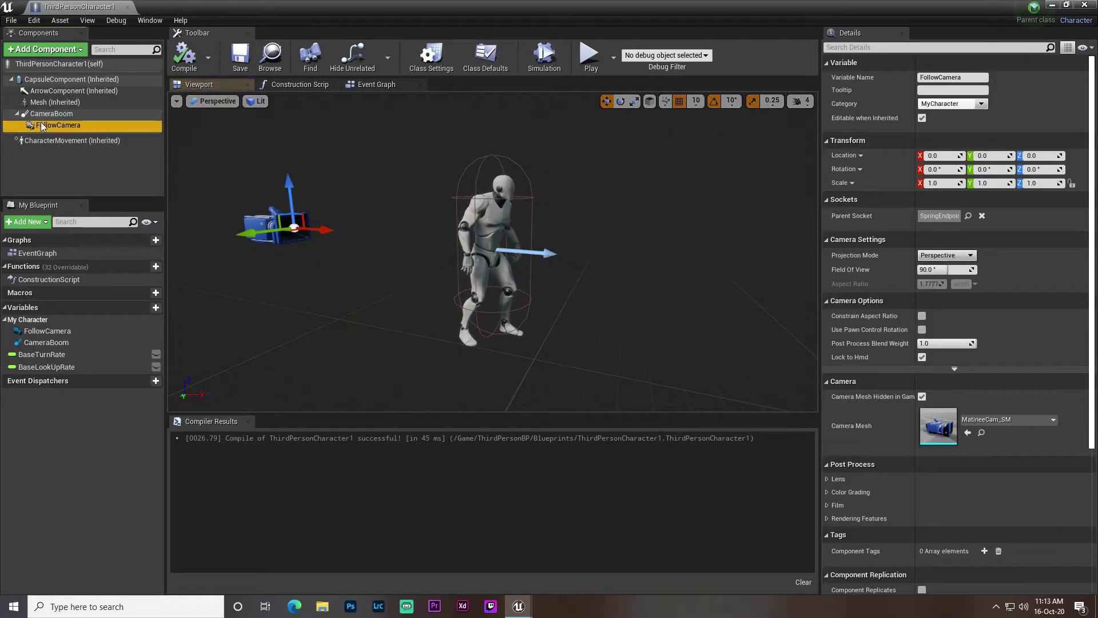
{"action": "right_click", "coordinate": [40, 122]}
{"action": "left_click", "coordinate": [58, 218]}
{"action": "left_click", "coordinate": [67, 115]}
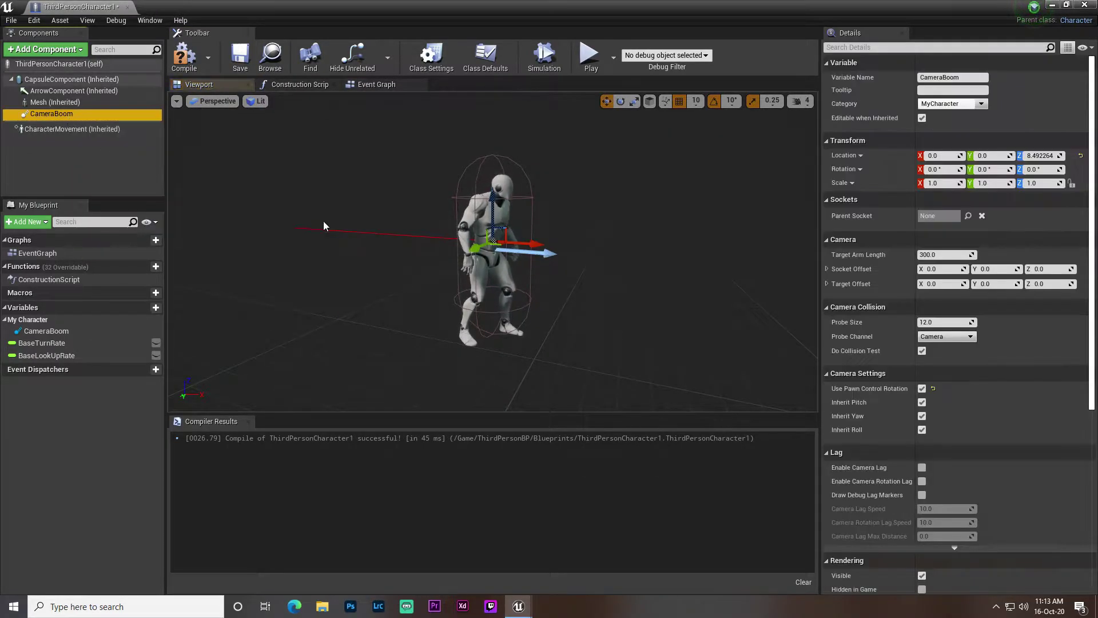
{"action": "right_click_drag", "start_coordinate": [324, 226], "coordinate": [343, 225]}
{"action": "key", "text": "a"}
{"action": "right_click", "coordinate": [87, 115]}
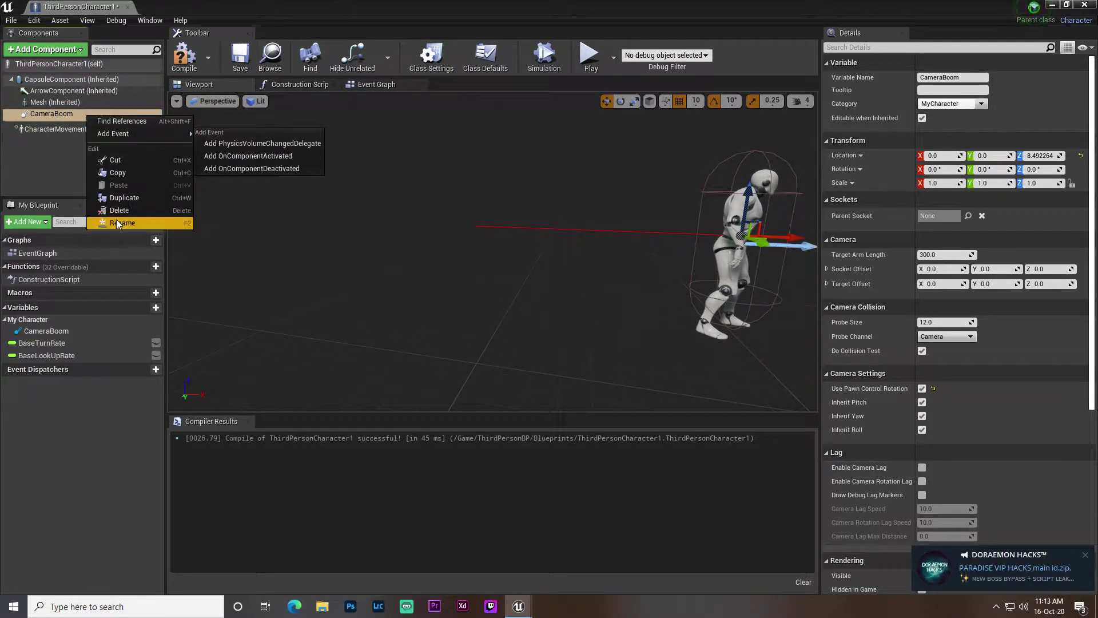
{"action": "left_click", "coordinate": [119, 213]}
{"action": "left_click", "coordinate": [183, 57]}
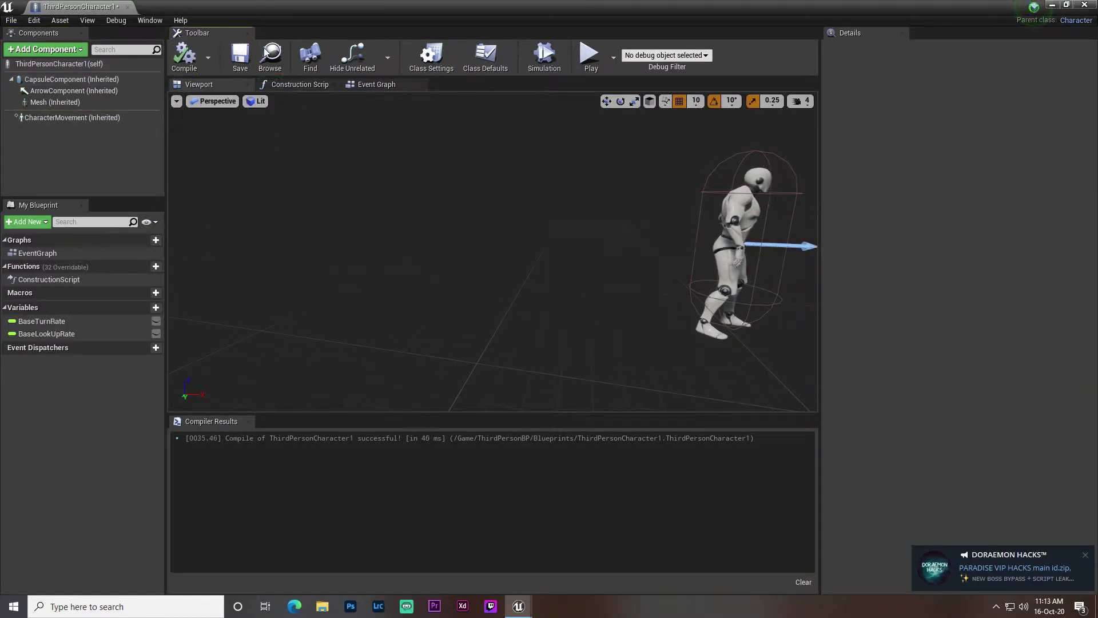
{"action": "left_click", "coordinate": [240, 57]}
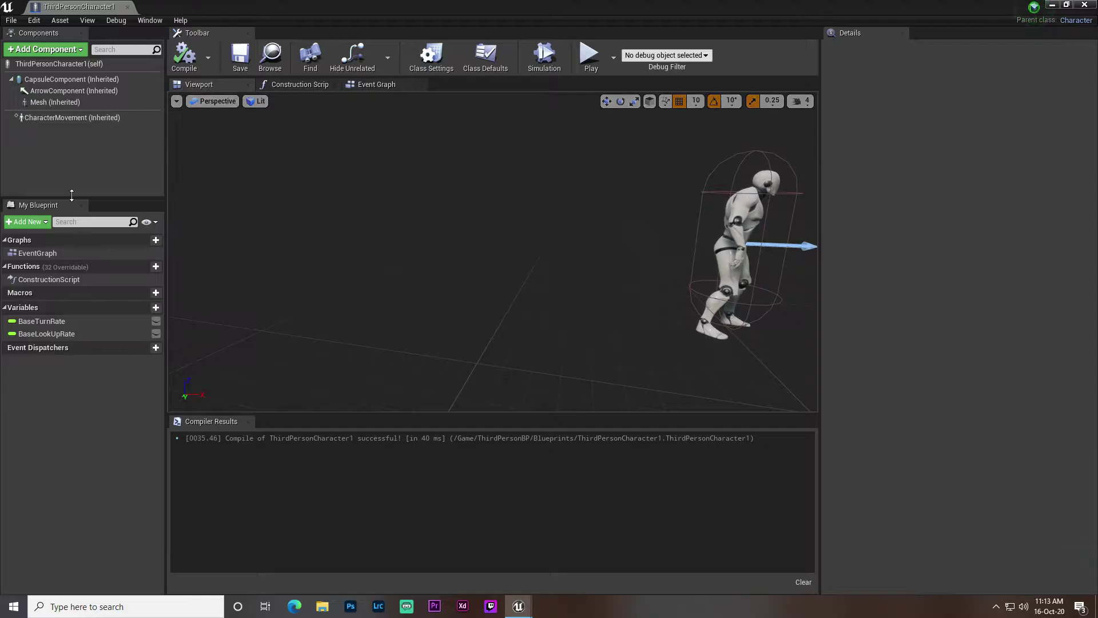
Review the remaining inherited components and the CharacterMovement settings, and recompile the blueprint.
{"action": "left_click", "coordinate": [80, 102]}
{"action": "left_click", "coordinate": [87, 92]}
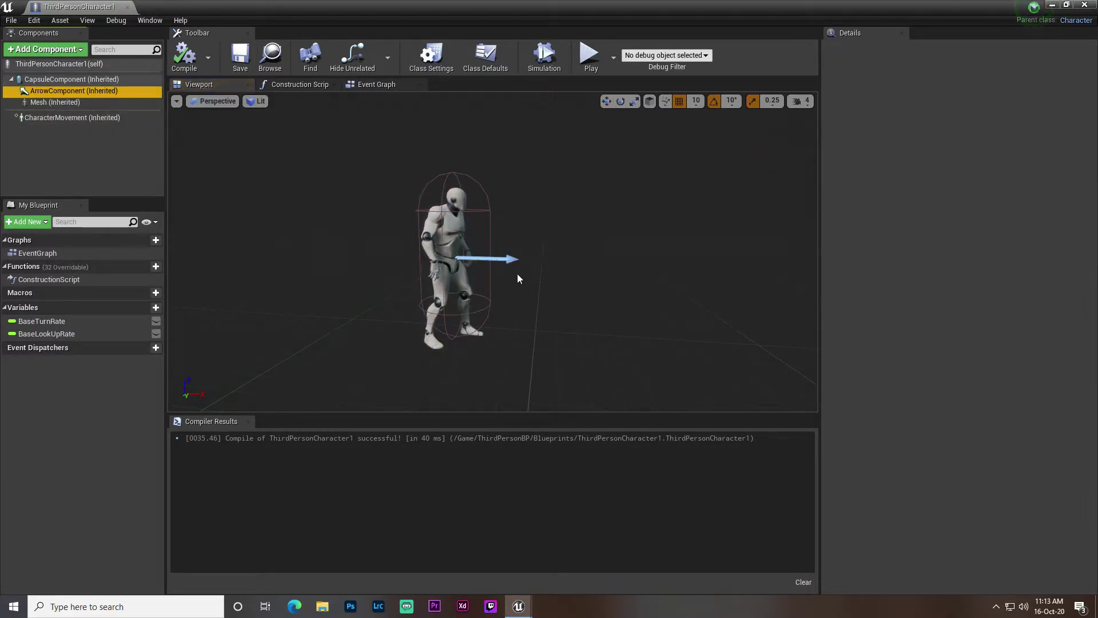
{"action": "left_click", "coordinate": [53, 118]}
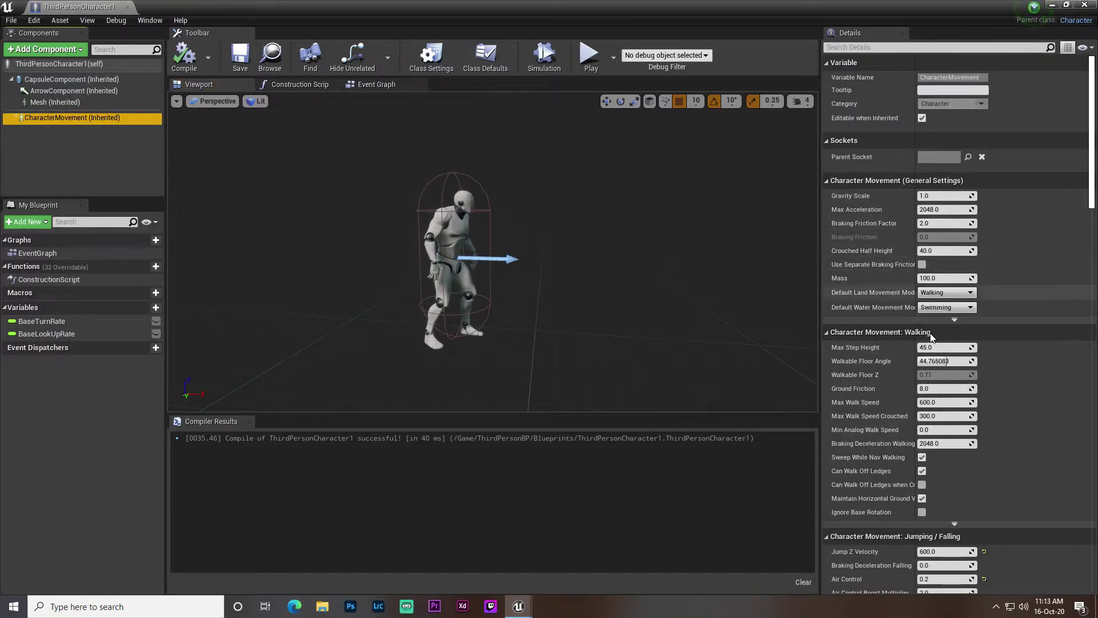
{"action": "scroll", "coordinate": [904, 480], "scroll_direction": "down", "scroll_amount": 5}
{"action": "scroll", "coordinate": [890, 343], "scroll_direction": "down", "scroll_amount": 5}
{"action": "scroll", "coordinate": [885, 320], "scroll_direction": "up", "scroll_amount": 8}
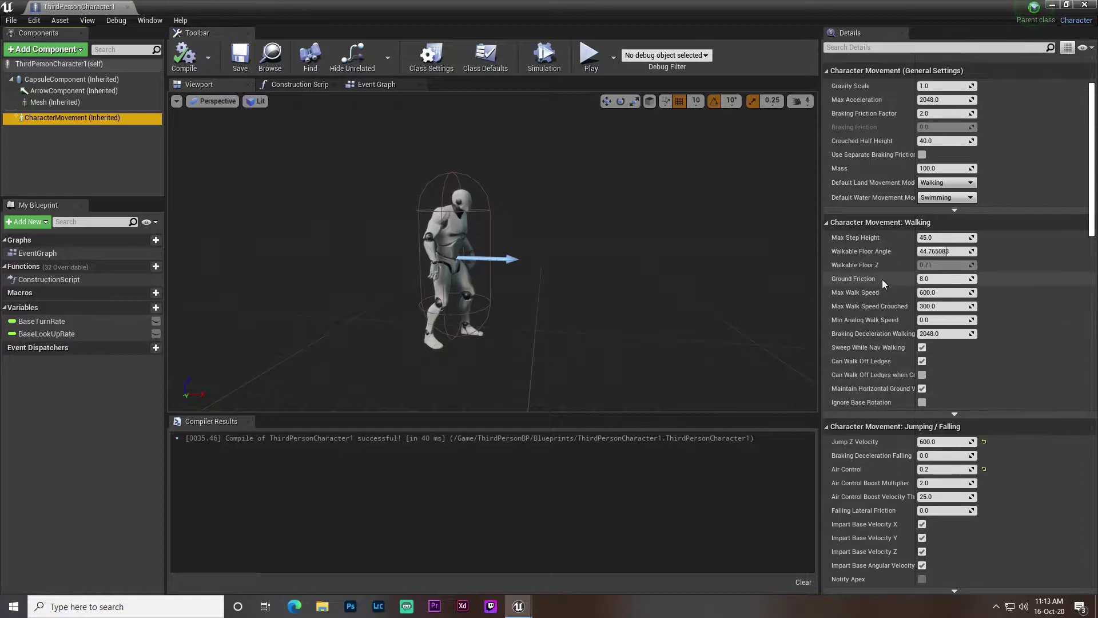
{"action": "left_click", "coordinate": [185, 57]}
Add a Pawn Sensing component with its default name to the character, and compile and save the blueprint.
{"action": "left_click", "coordinate": [376, 84]}
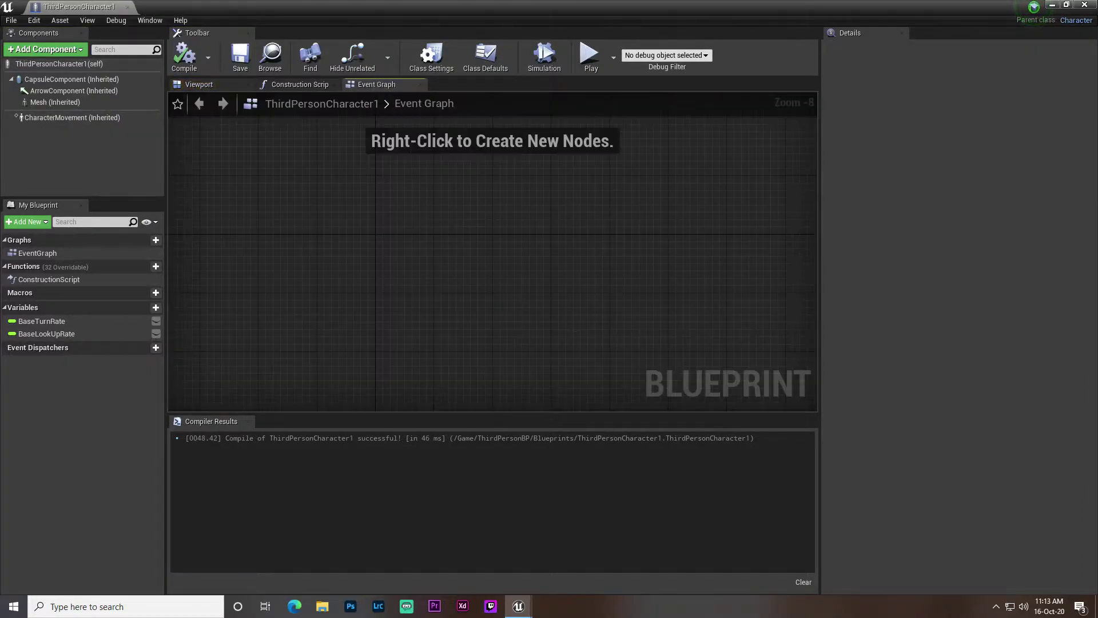
{"action": "right_click", "coordinate": [367, 198]}
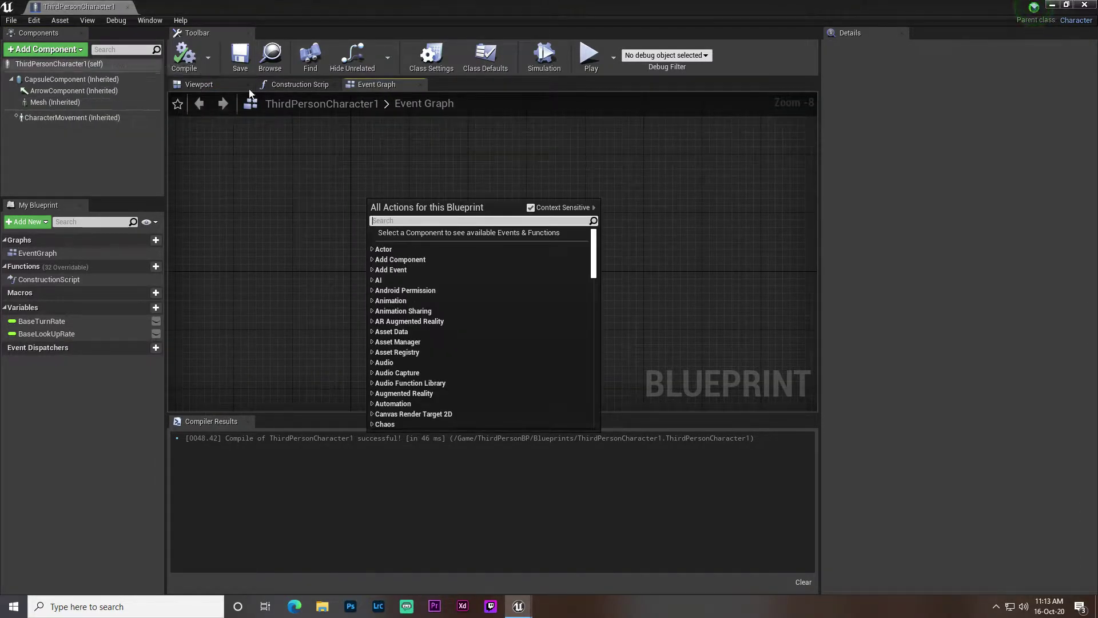
{"action": "left_click", "coordinate": [216, 86]}
{"action": "left_click", "coordinate": [63, 52]}
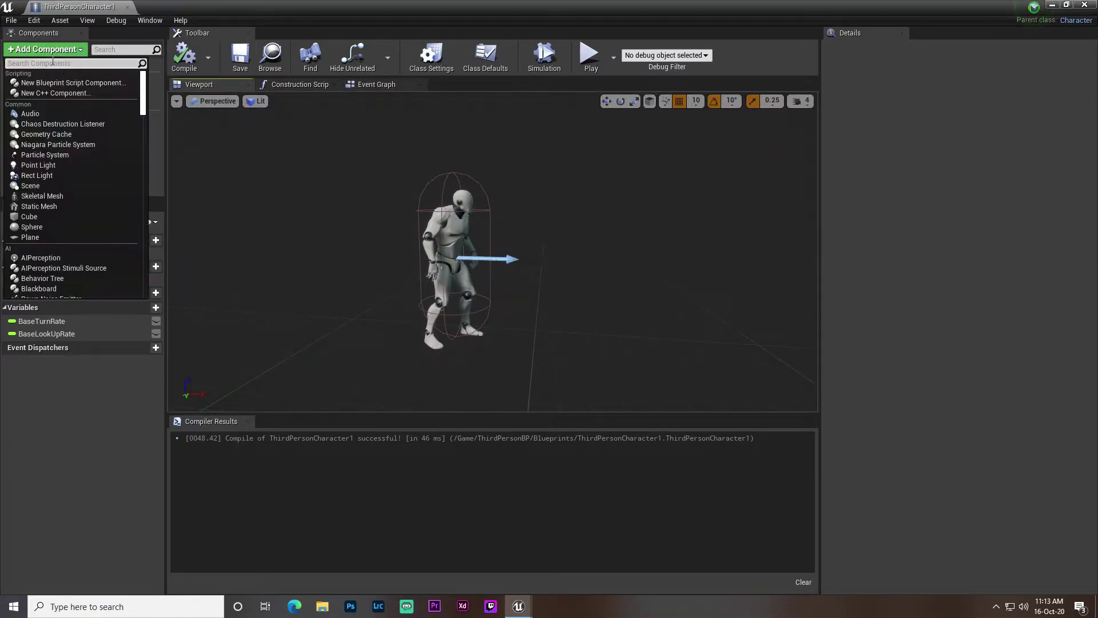
{"action": "type", "text": "se"}
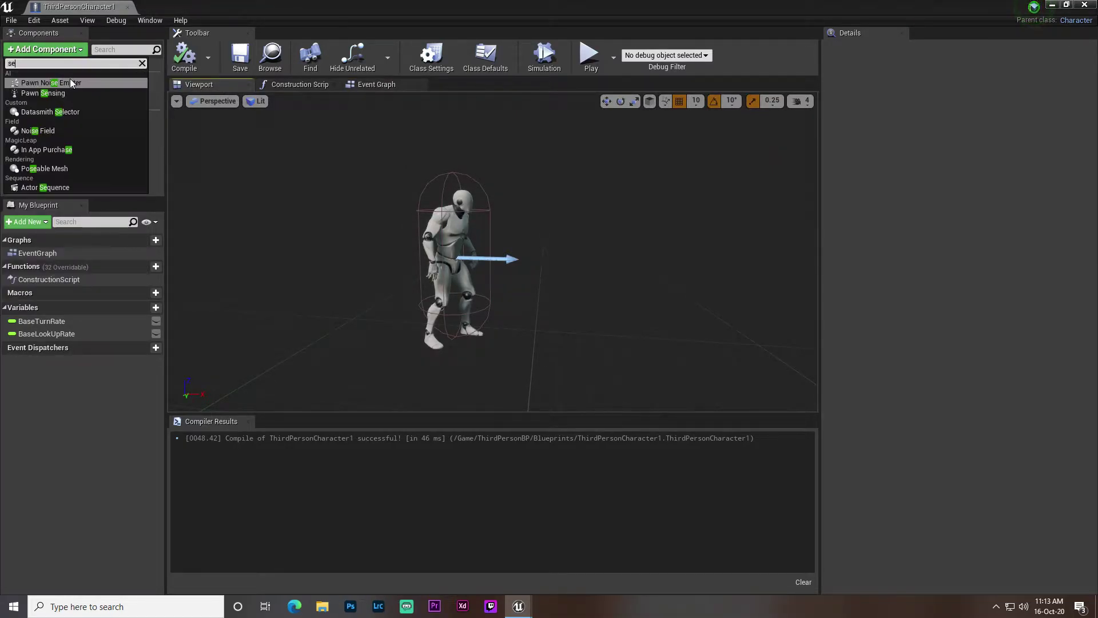
{"action": "left_click", "coordinate": [41, 93]}
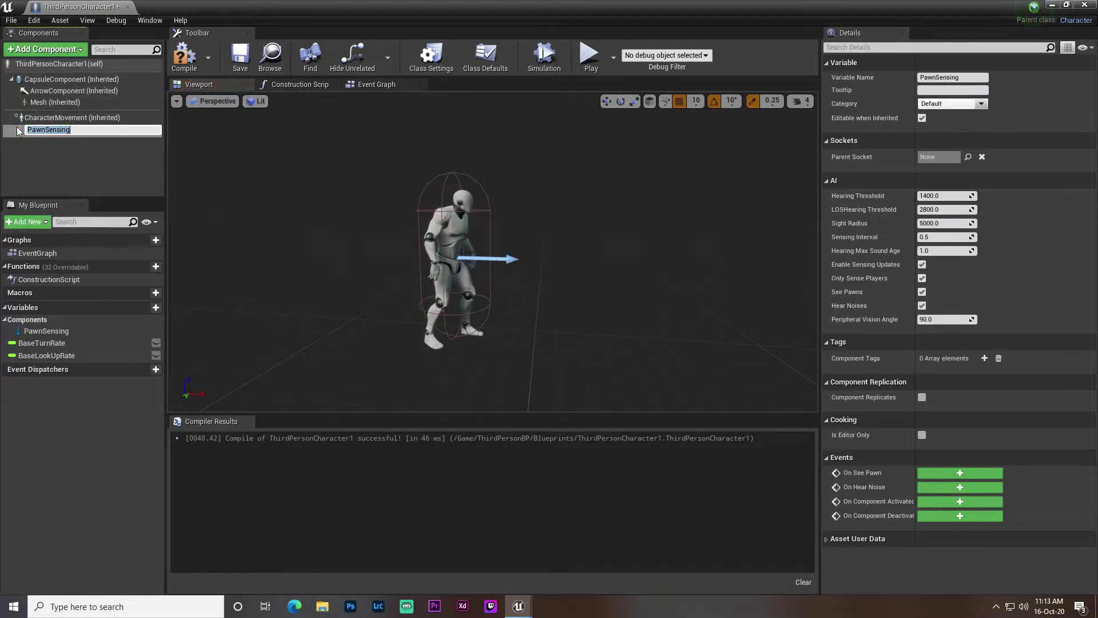
{"action": "left_click", "coordinate": [82, 169]}
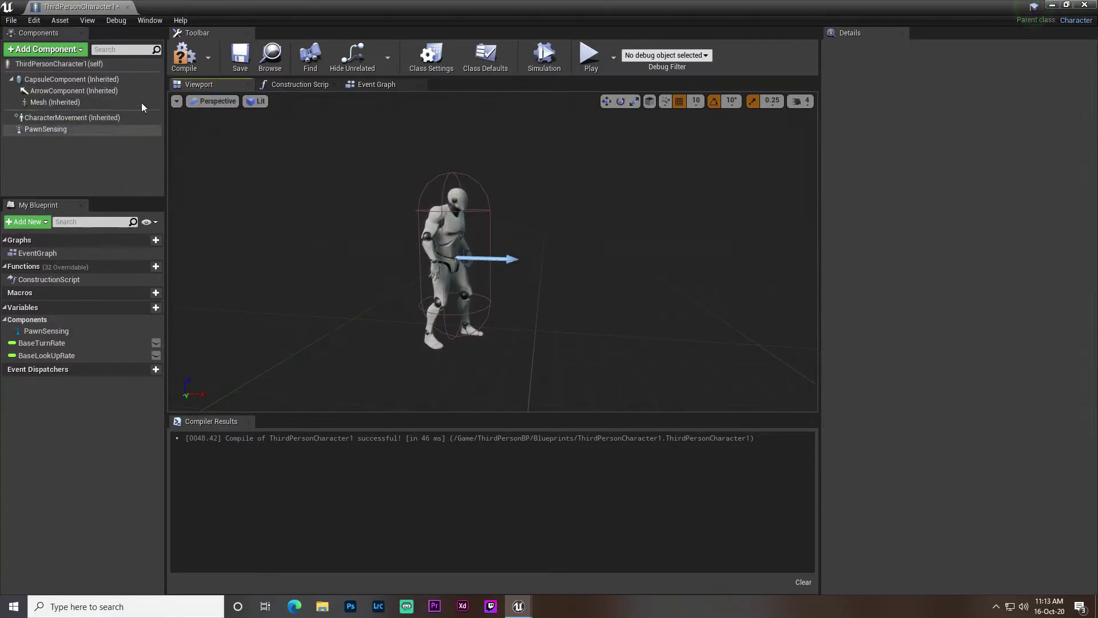
{"action": "left_click", "coordinate": [186, 54]}
{"action": "left_click", "coordinate": [240, 55]}
Add the On See Pawn event of the PawnSensing component to the Event Graph, and compile and save.
{"action": "left_click", "coordinate": [376, 84]}
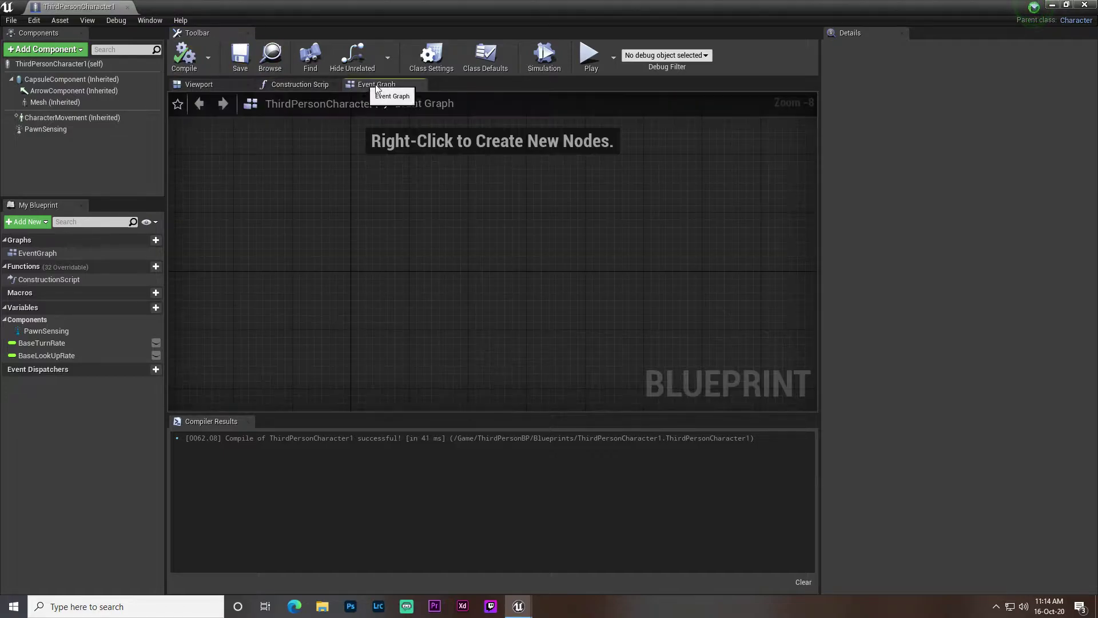
{"action": "left_click", "coordinate": [33, 130]}
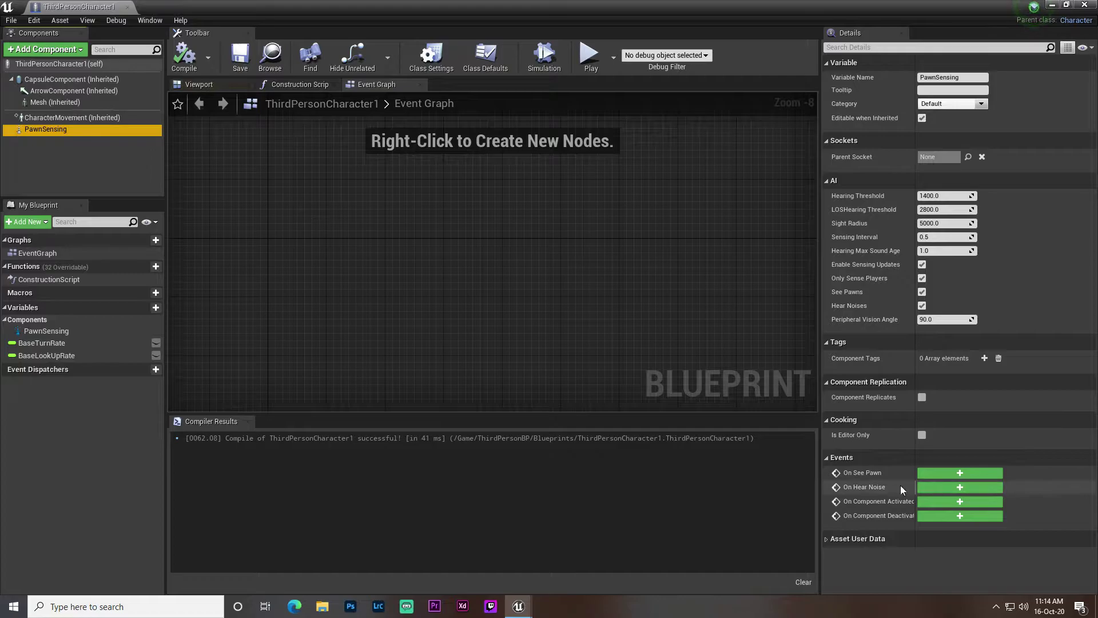
{"action": "left_click", "coordinate": [939, 472]}
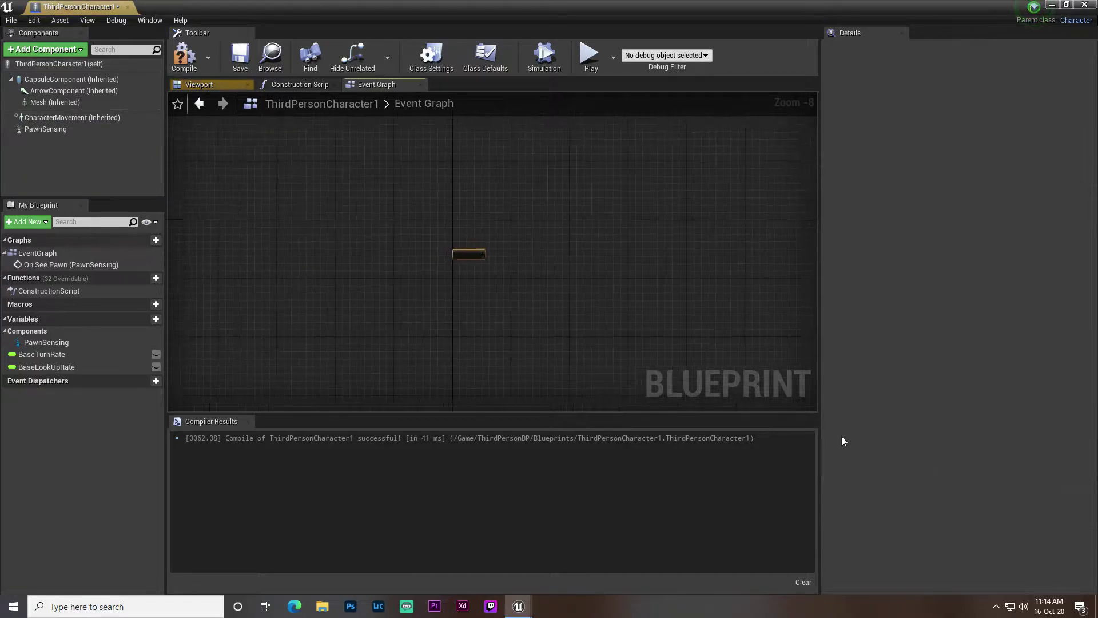
{"action": "right_click_drag", "start_coordinate": [565, 257], "coordinate": [360, 240]}
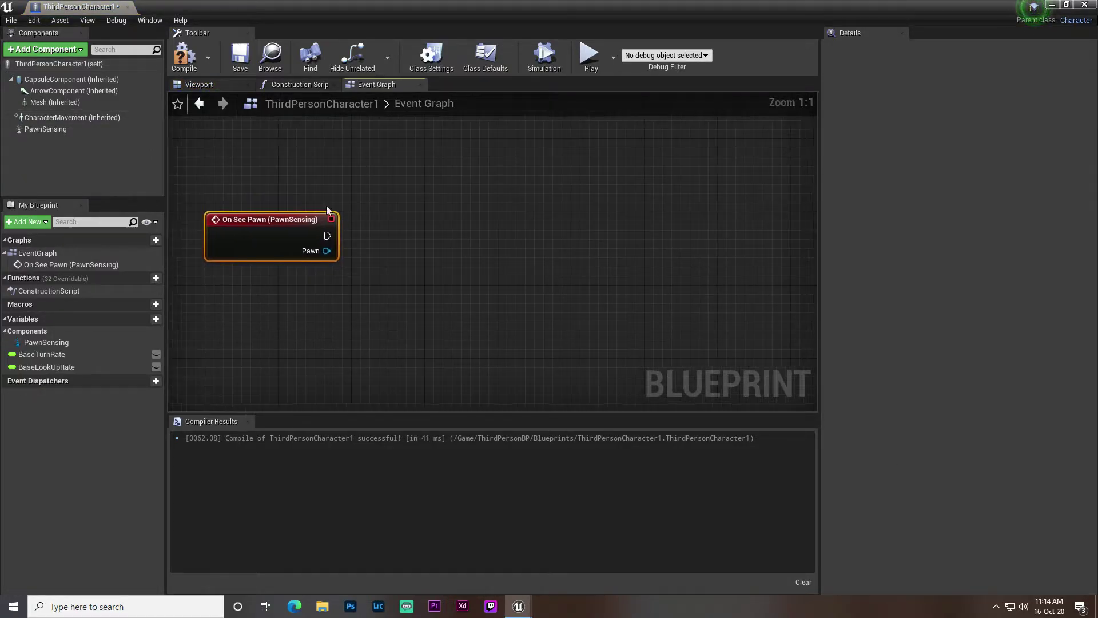
{"action": "left_click", "coordinate": [186, 57]}
{"action": "left_click", "coordinate": [240, 57]}
Add a Cast To ThirdPersonCharacter node and wire On See Pawn's execution and Pawn outputs to its execution and Object inputs.
{"action": "right_click_drag", "start_coordinate": [543, 239], "coordinate": [341, 221]}
{"action": "right_click_drag", "start_coordinate": [172, 214], "coordinate": [373, 221]}
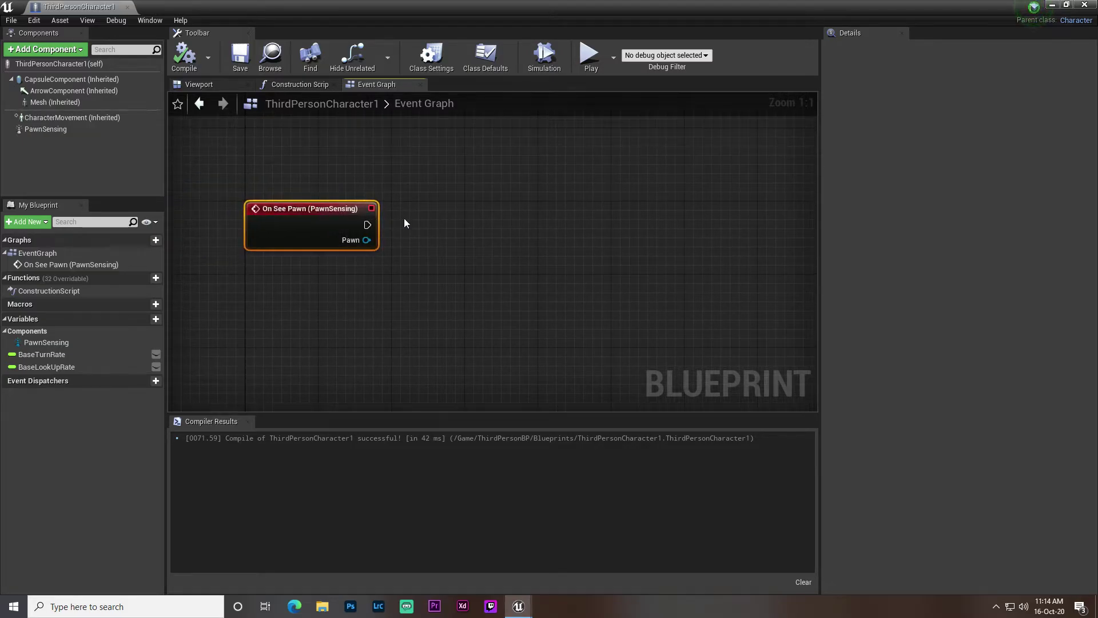
{"action": "right_click", "coordinate": [408, 222]}
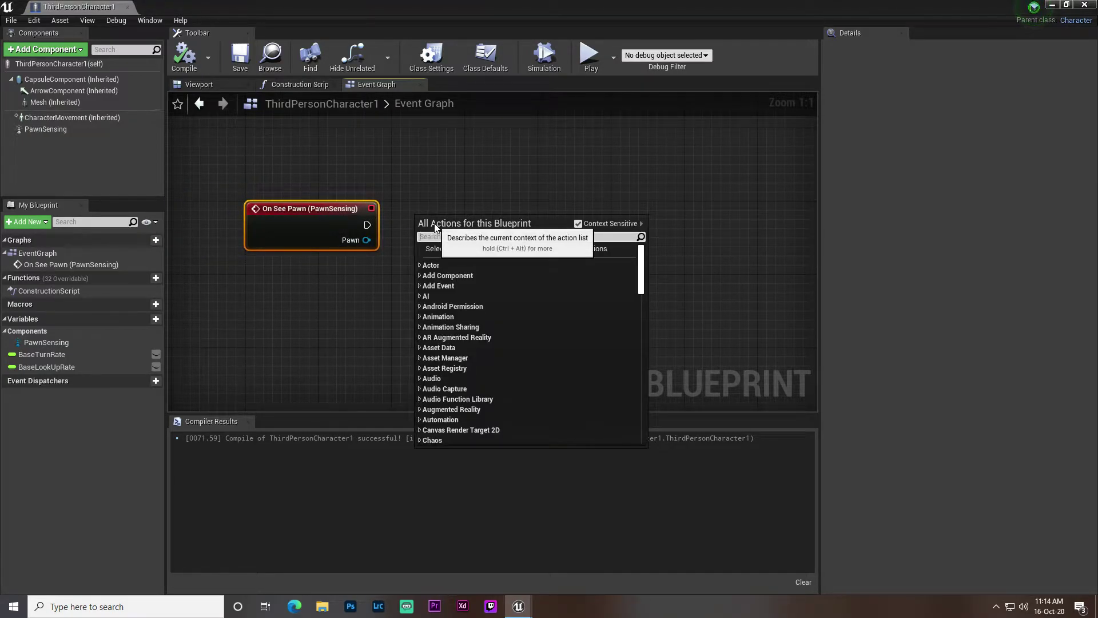
{"action": "type", "text": "cast to"}
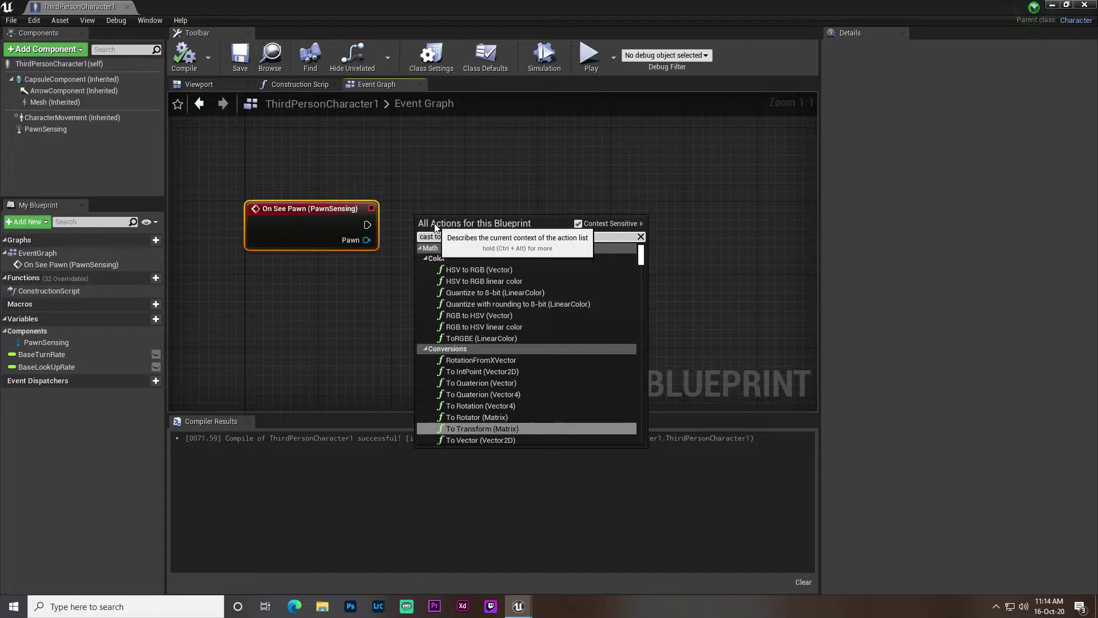
{"action": "type", "text": " third"}
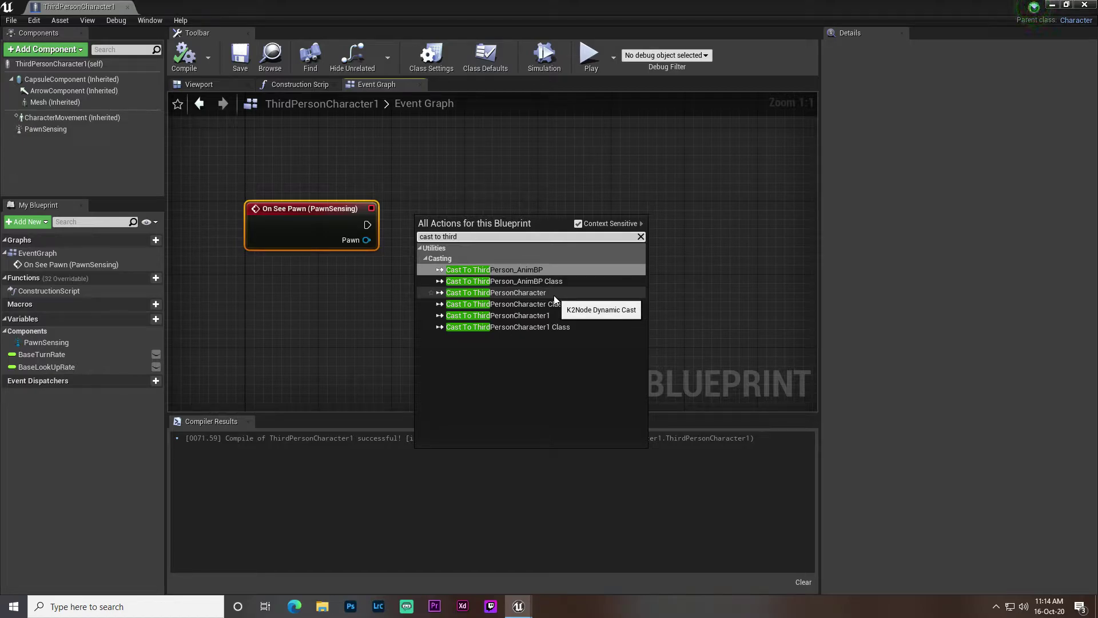
{"action": "left_click", "coordinate": [554, 292]}
{"action": "left_click_drag", "start_coordinate": [515, 249], "coordinate": [575, 228]}
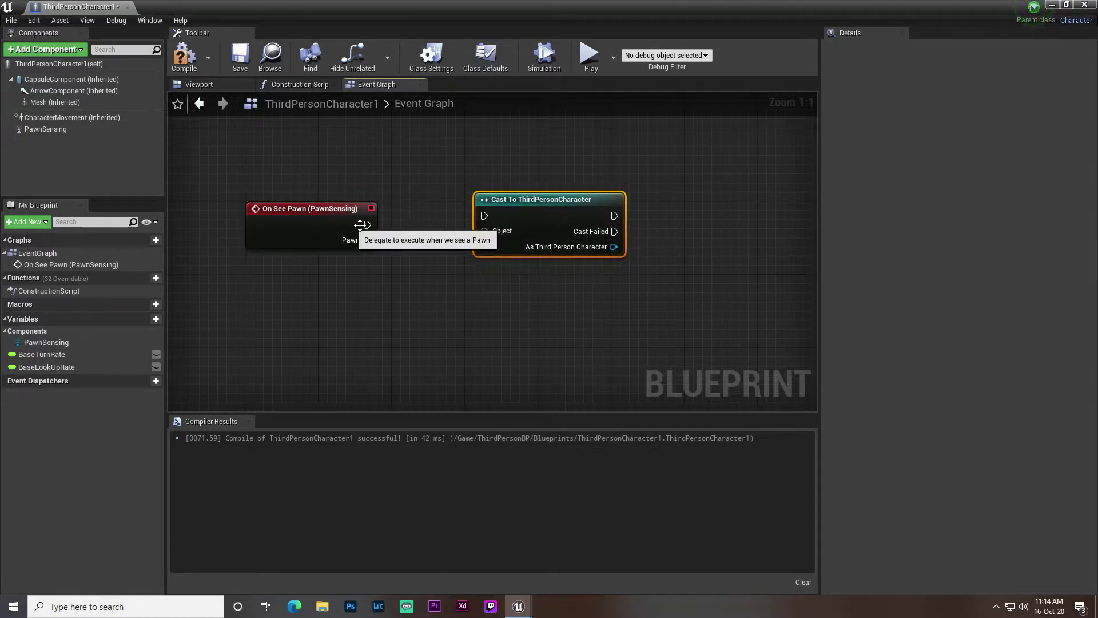
{"action": "left_click_drag", "start_coordinate": [361, 225], "coordinate": [484, 231]}
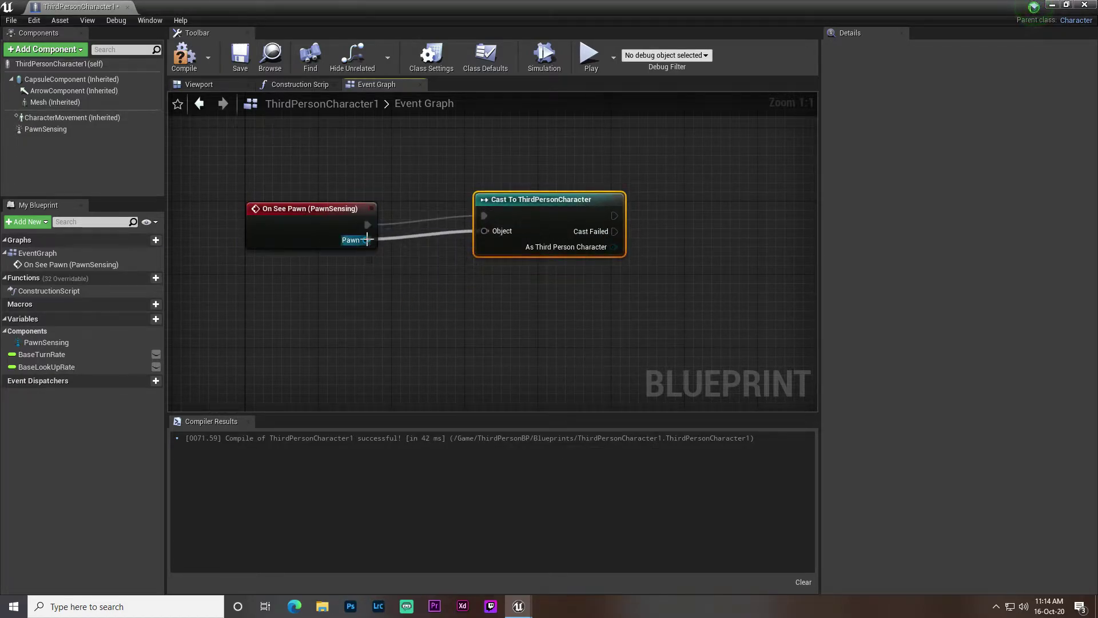
Add an AI MoveTo node and wire the Cast To ThirdPersonCharacter node's success execution output to it.
{"action": "left_click_drag", "start_coordinate": [532, 199], "coordinate": [513, 208]}
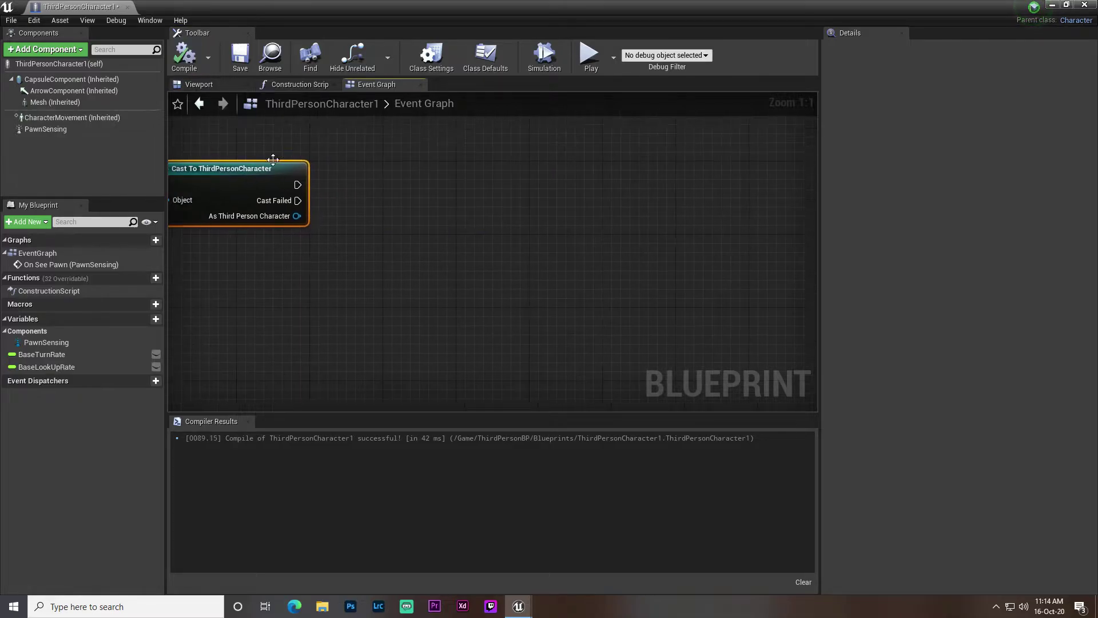
{"action": "right_click", "coordinate": [467, 186]}
{"action": "type", "text": "ai mo"}
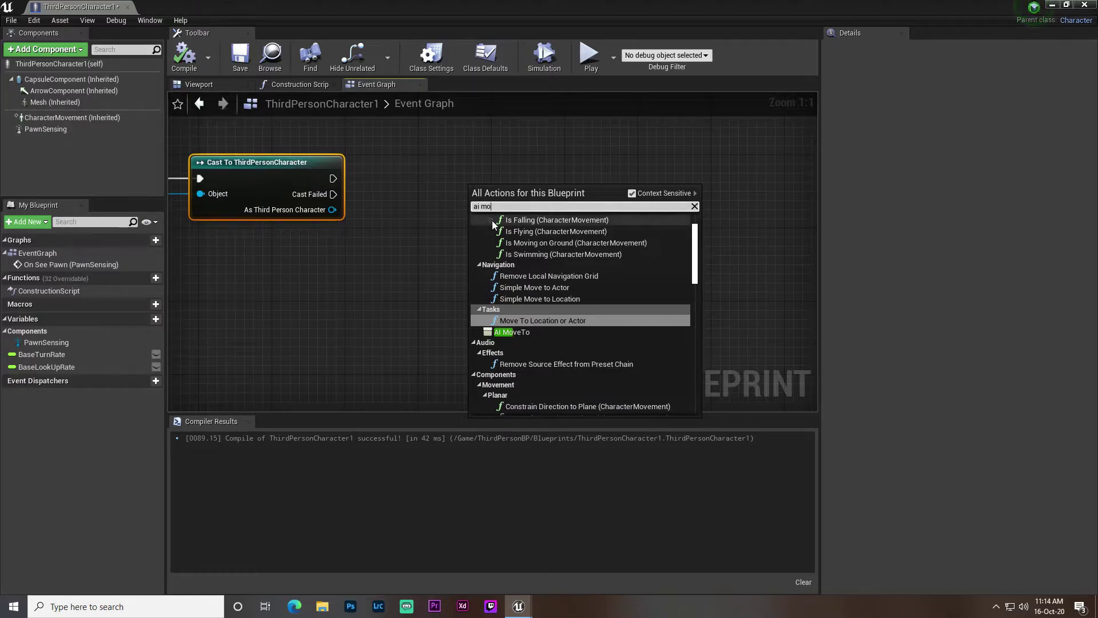
{"action": "left_click", "coordinate": [517, 332]}
{"action": "left_click_drag", "start_coordinate": [333, 178], "coordinate": [521, 167]}
{"action": "right_click_drag", "start_coordinate": [526, 172], "coordinate": [558, 183]}
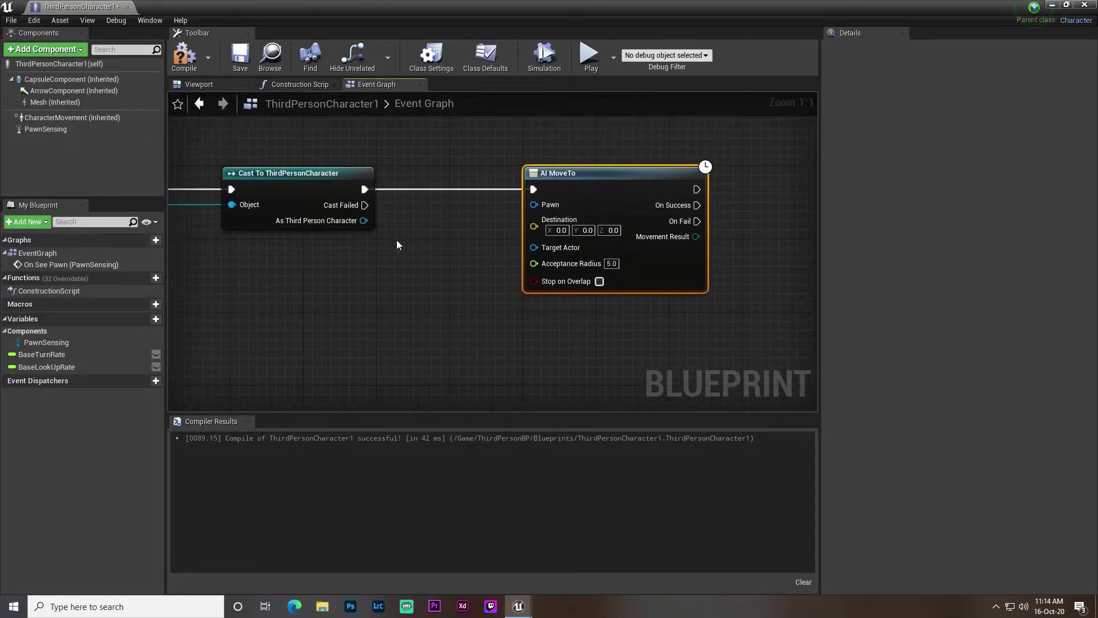
Connect As Third Person Character to the AI MoveTo node's Target Actor input and compile the blueprint.
{"action": "left_click_drag", "start_coordinate": [534, 247], "coordinate": [364, 220]}
{"action": "right_click_drag", "start_coordinate": [286, 173], "coordinate": [319, 200]}
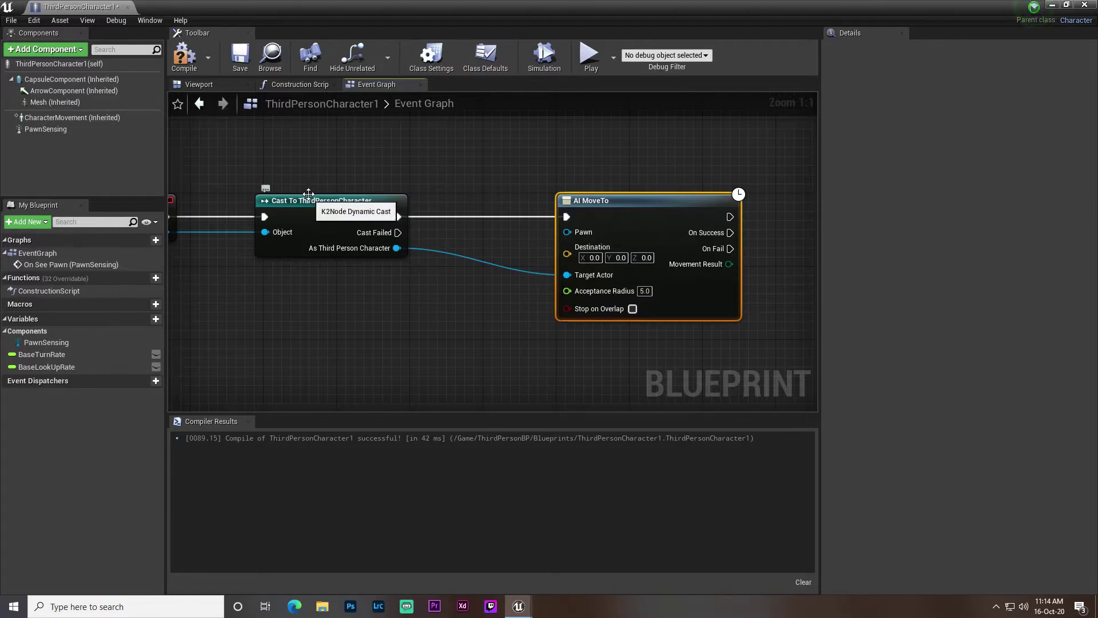
{"action": "left_click", "coordinate": [185, 56]}
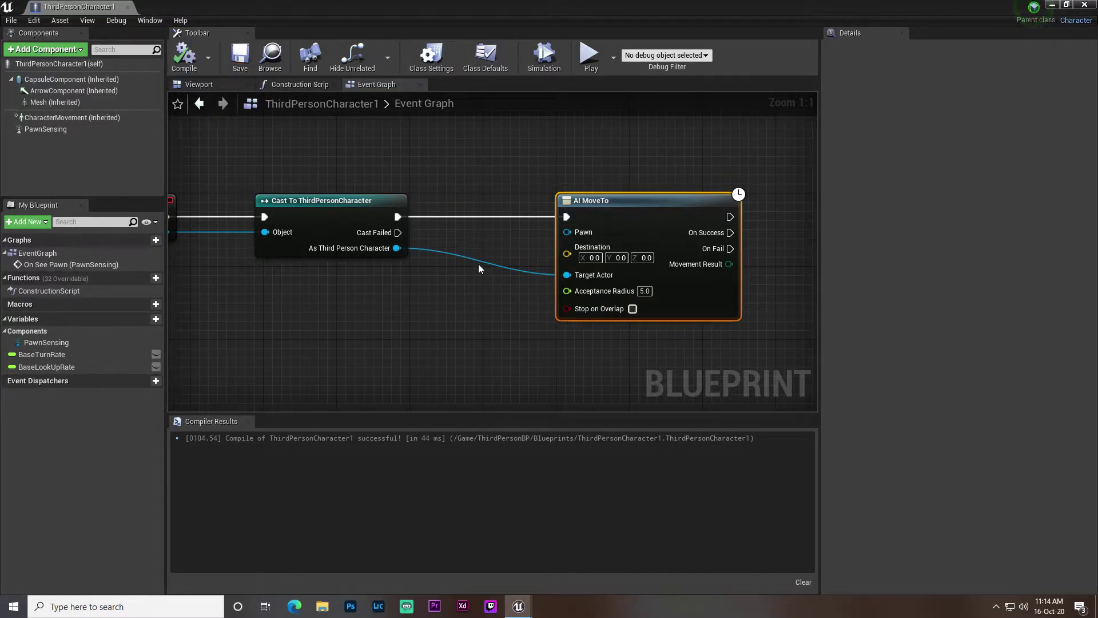
Set the AI MoveTo node's Acceptance Radius to 100.
{"action": "right_click_drag", "start_coordinate": [480, 269], "coordinate": [460, 306]}
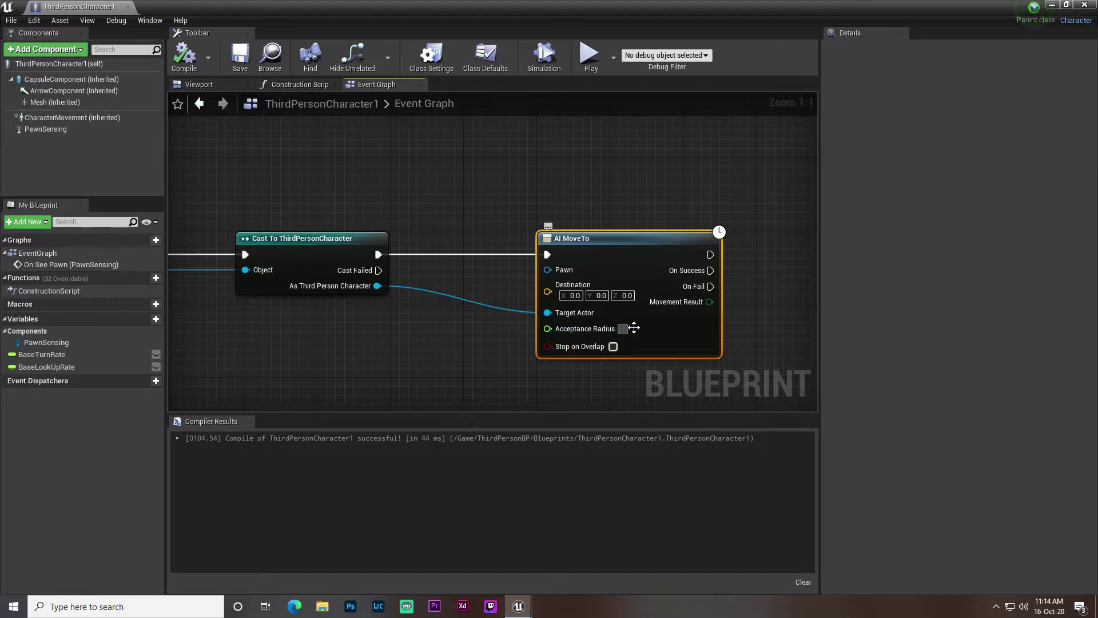
{"action": "type", "text": "100"}
{"action": "key", "text": "Return"}
{"action": "left_click", "coordinate": [508, 365]}
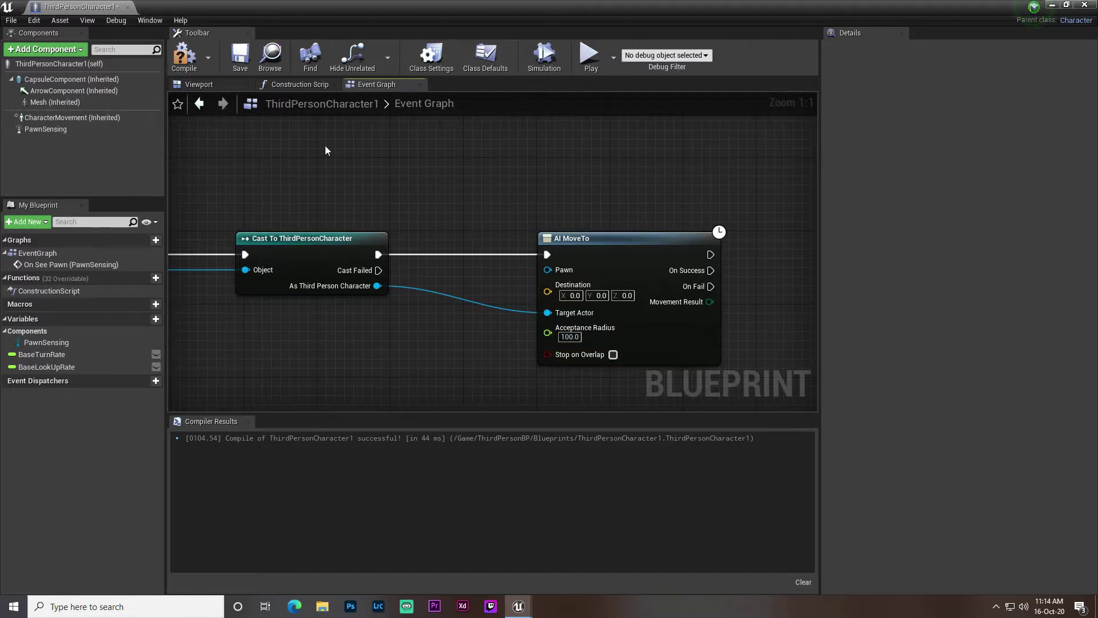
Set the AI MoveTo node's Acceptance Radius to 10, and compile and save the blueprint.
{"action": "left_click", "coordinate": [576, 339]}
{"action": "key", "text": "BackSpace"}
{"action": "type", "text": "1"}
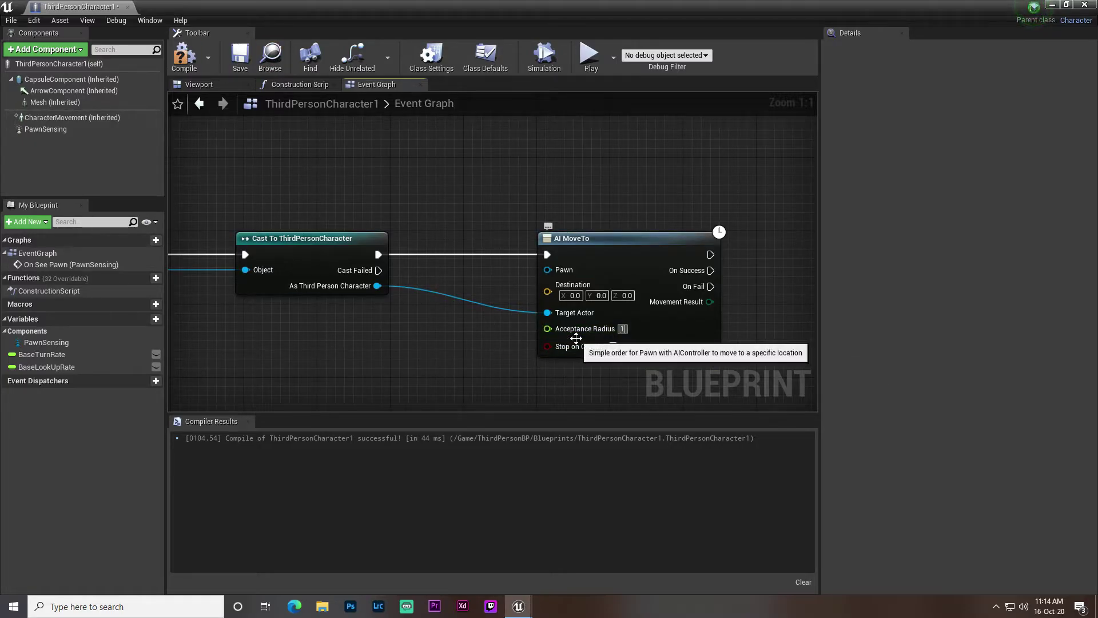
{"action": "type", "text": "0"}
{"action": "key", "text": "Return"}
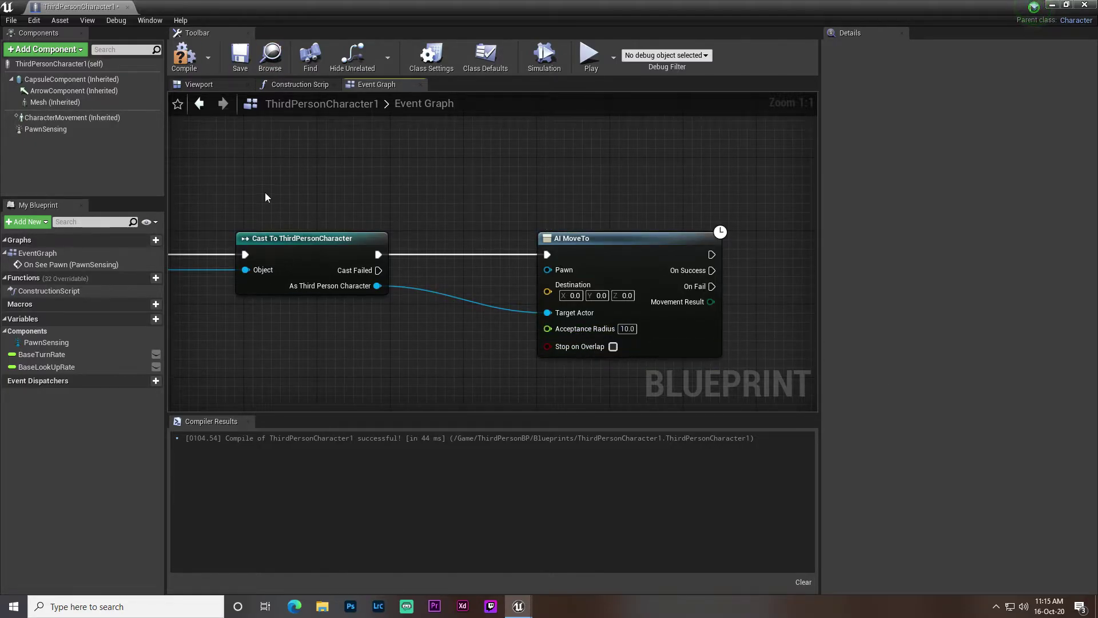
{"action": "left_click", "coordinate": [184, 56]}
{"action": "left_click", "coordinate": [240, 55]}
Add a reference to self wired into the AI MoveTo node's Pawn input, and compile the blueprint.
{"action": "right_click_drag", "start_coordinate": [301, 276], "coordinate": [332, 282]}
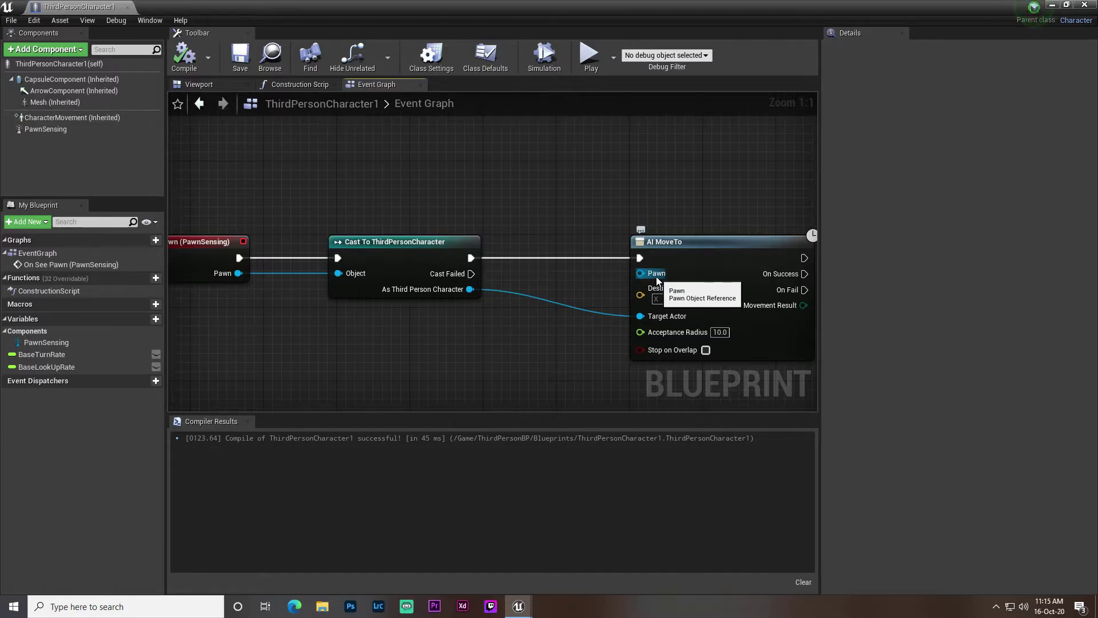
{"action": "left_click_drag", "start_coordinate": [656, 279], "coordinate": [471, 154]}
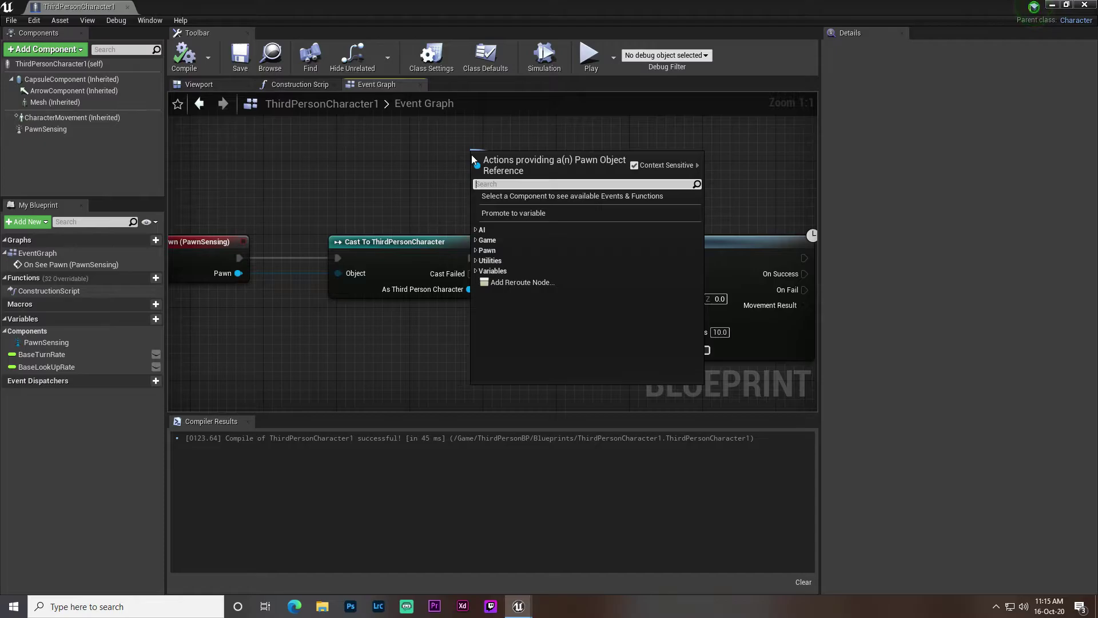
{"action": "type", "text": "self"}
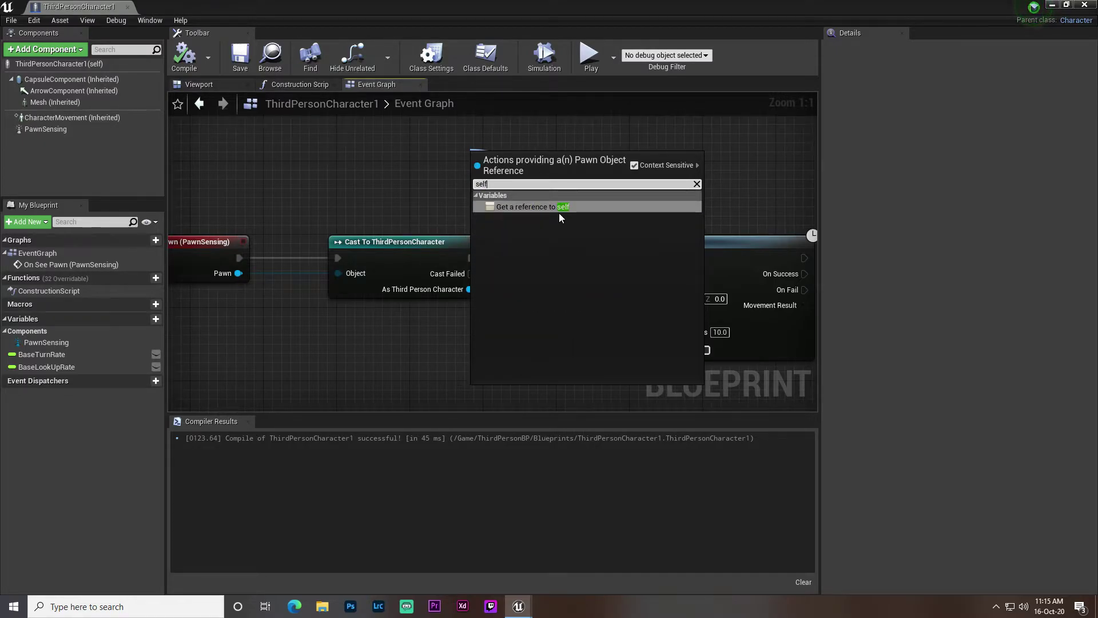
{"action": "left_click", "coordinate": [558, 208]}
{"action": "right_click_drag", "start_coordinate": [497, 195], "coordinate": [445, 212]}
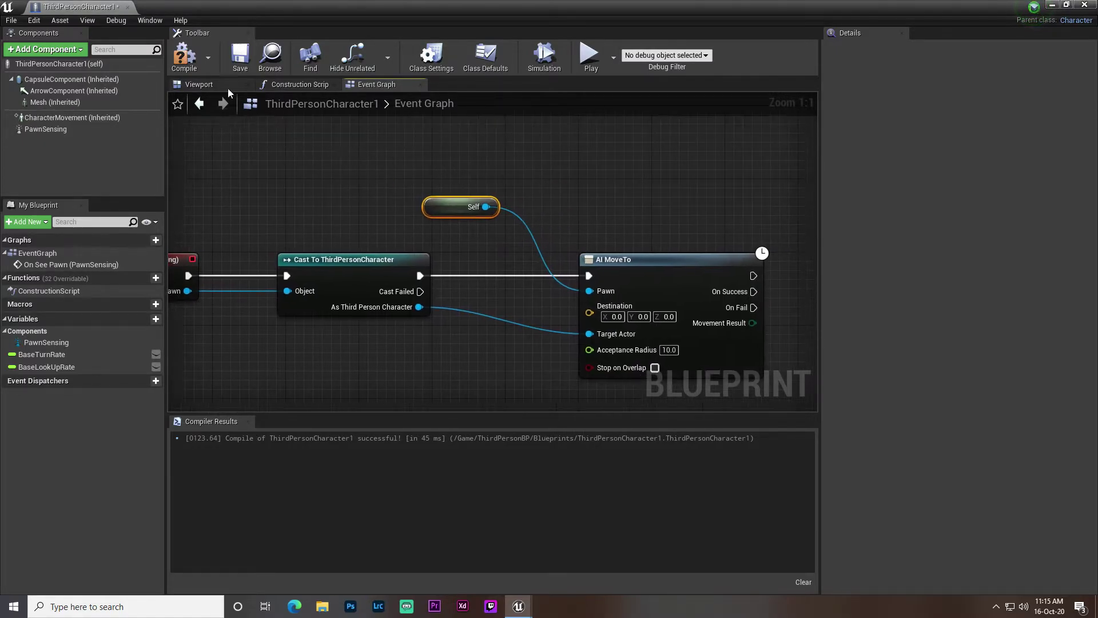
{"action": "left_click", "coordinate": [184, 55]}
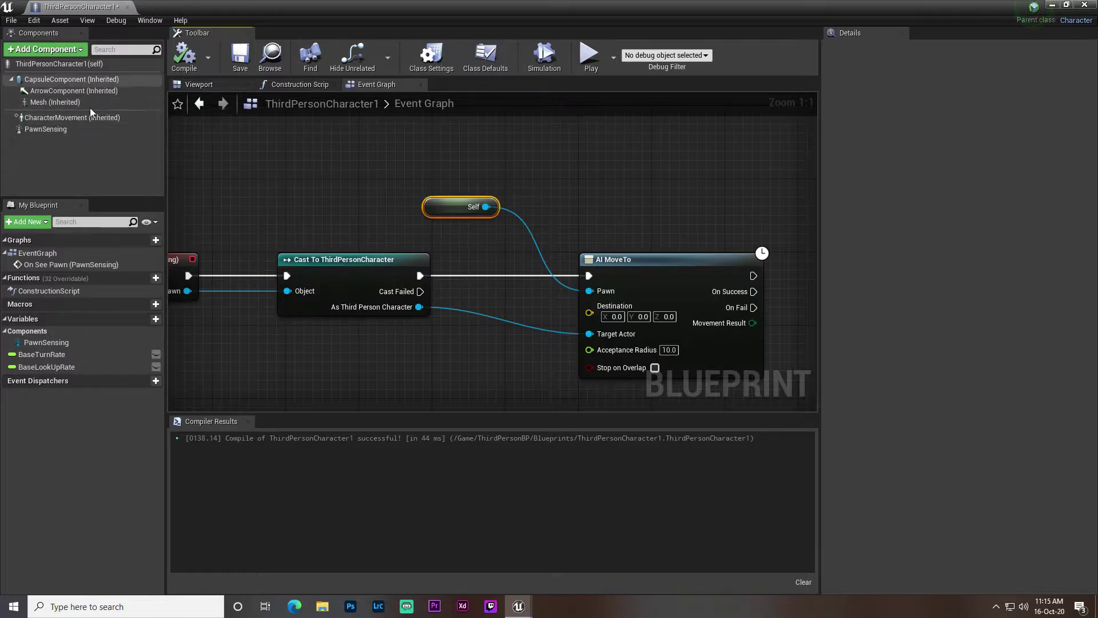
{"action": "left_click", "coordinate": [200, 84]}
{"action": "left_click", "coordinate": [346, 86]}
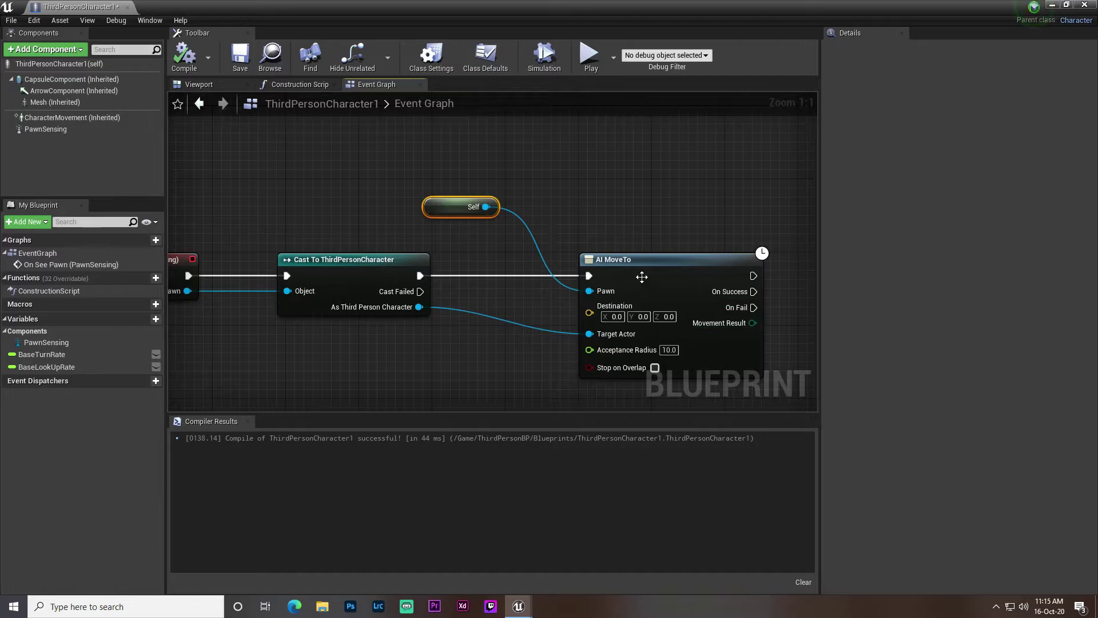
Move the AI MoveTo node slightly farther from the Cast To ThirdPersonCharacter node and recompile the blueprint.
{"action": "right_click_drag", "start_coordinate": [596, 233], "coordinate": [508, 188]}
{"action": "left_click_drag", "start_coordinate": [559, 243], "coordinate": [576, 244]}
{"action": "right_click_drag", "start_coordinate": [547, 248], "coordinate": [649, 249]}
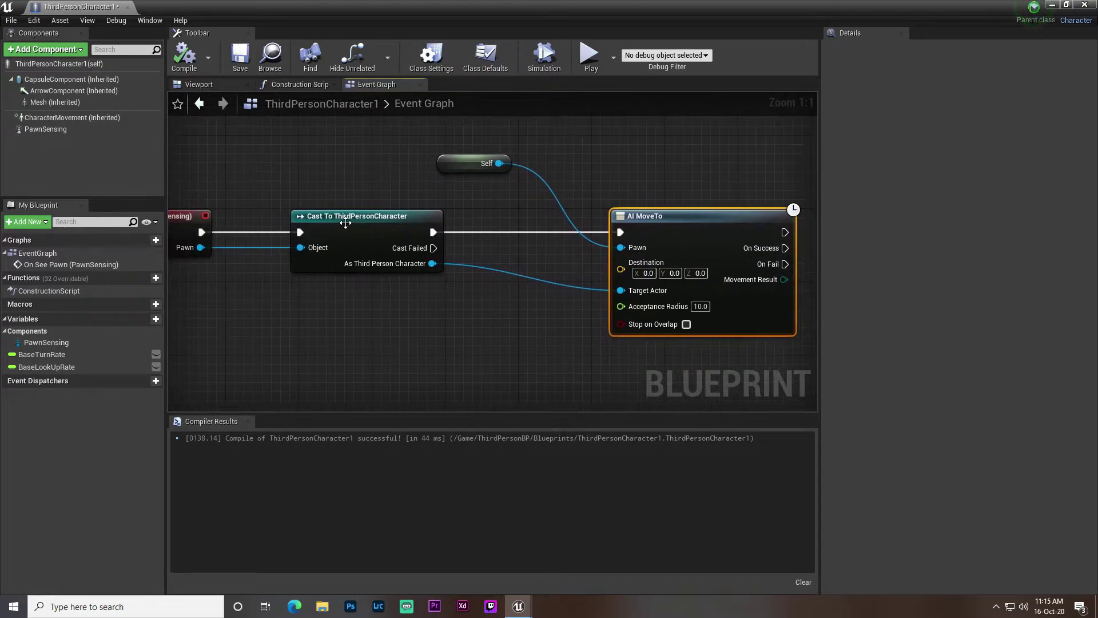
{"action": "scroll", "coordinate": [345, 223], "scroll_direction": "down", "scroll_amount": 3}
{"action": "right_click_drag", "start_coordinate": [358, 226], "coordinate": [441, 227]}
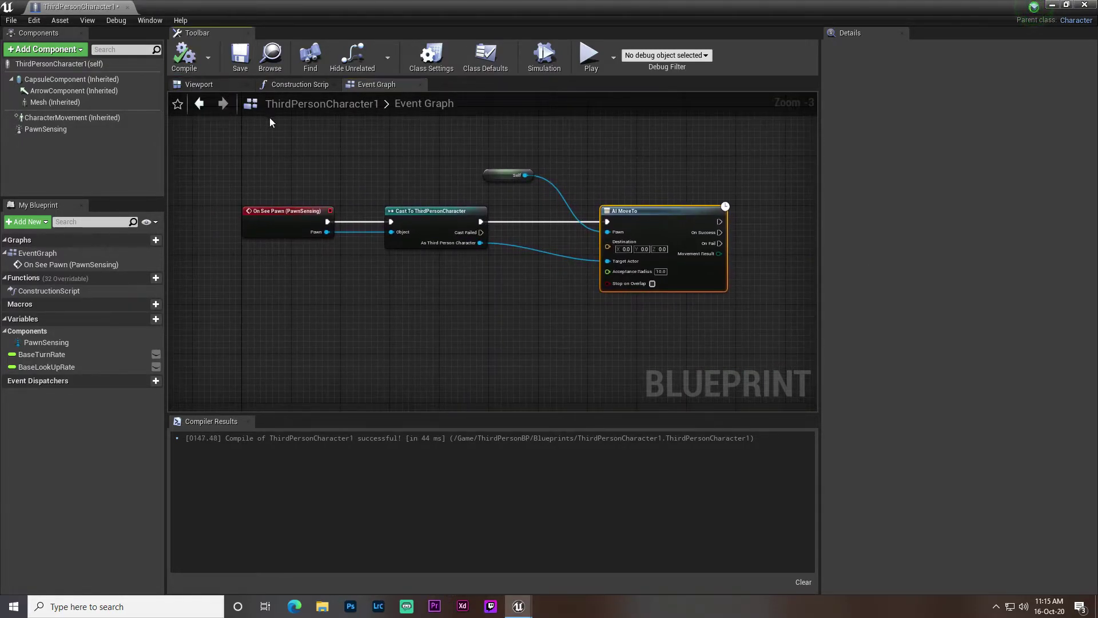
Enclose all the Event Graph nodes in a comment titled "ai" and set its comment color to a pinkish red.
{"action": "left_click_drag", "start_coordinate": [211, 120], "coordinate": [722, 326]}
{"action": "key", "text": "c"}
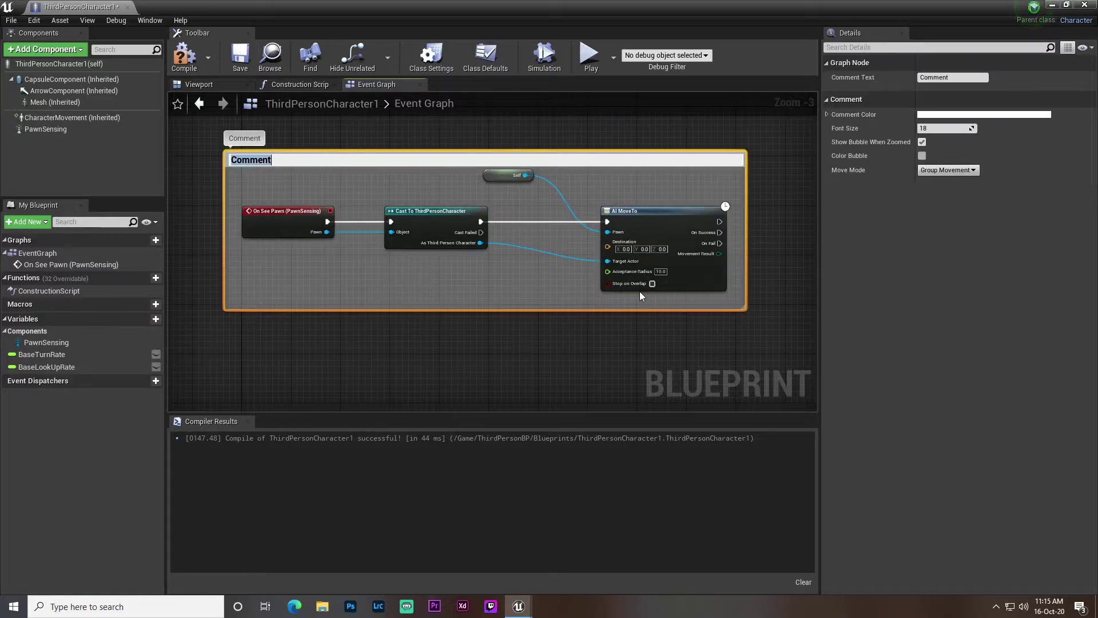
{"action": "type", "text": "ai"}
{"action": "left_click", "coordinate": [984, 114]}
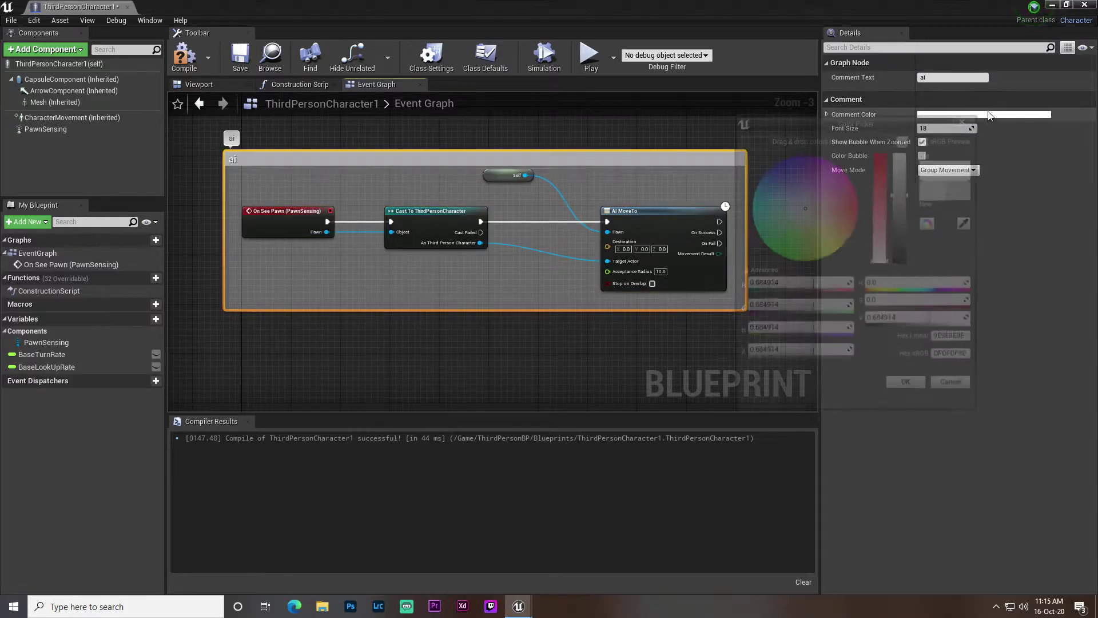
{"action": "left_click", "coordinate": [862, 218]}
{"action": "left_click_drag", "start_coordinate": [829, 228], "coordinate": [867, 203]}
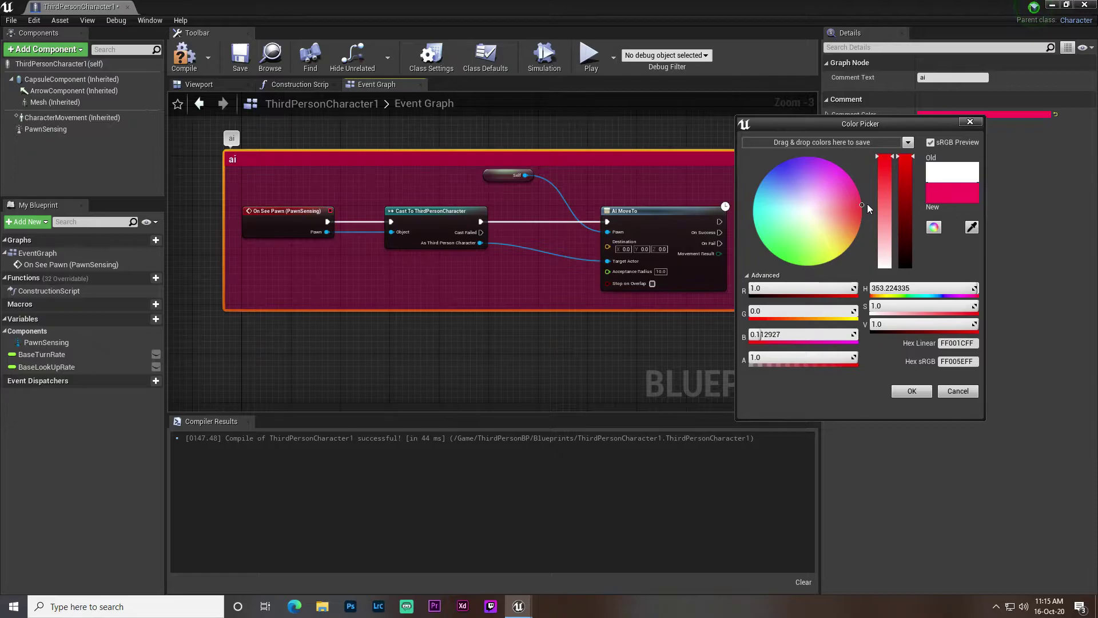
{"action": "left_click", "coordinate": [911, 391]}
Compile and save the blueprint, and return to the level editor to save the current level.
{"action": "right_click_drag", "start_coordinate": [540, 329], "coordinate": [481, 332]}
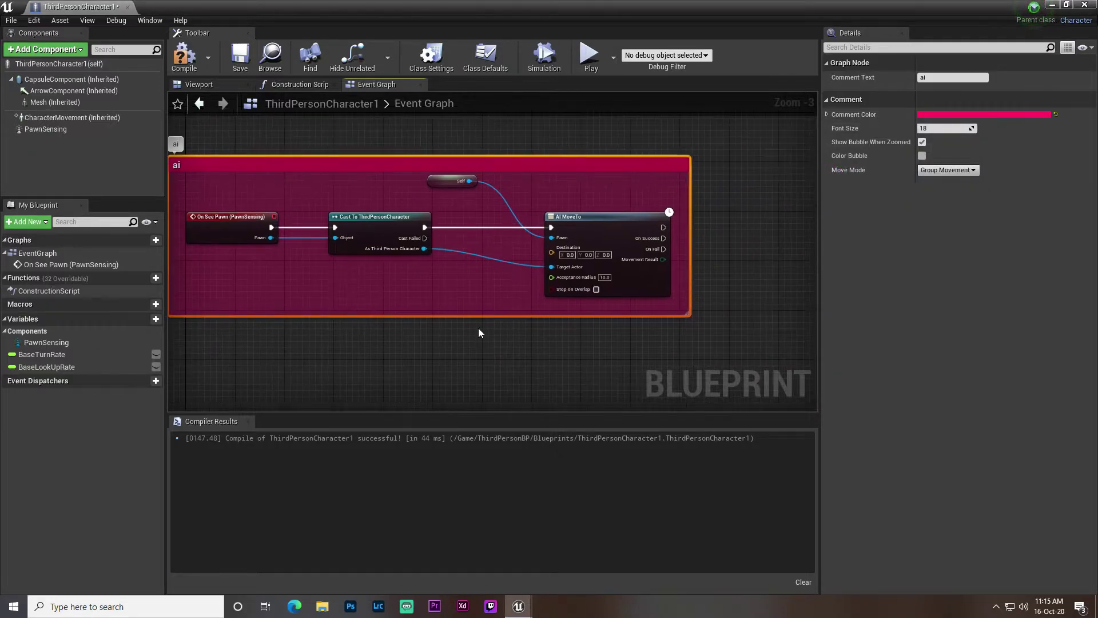
{"action": "left_click", "coordinate": [479, 329]}
{"action": "left_click", "coordinate": [185, 58]}
{"action": "left_click", "coordinate": [239, 62]}
{"action": "right_click_drag", "start_coordinate": [387, 190], "coordinate": [430, 201]}
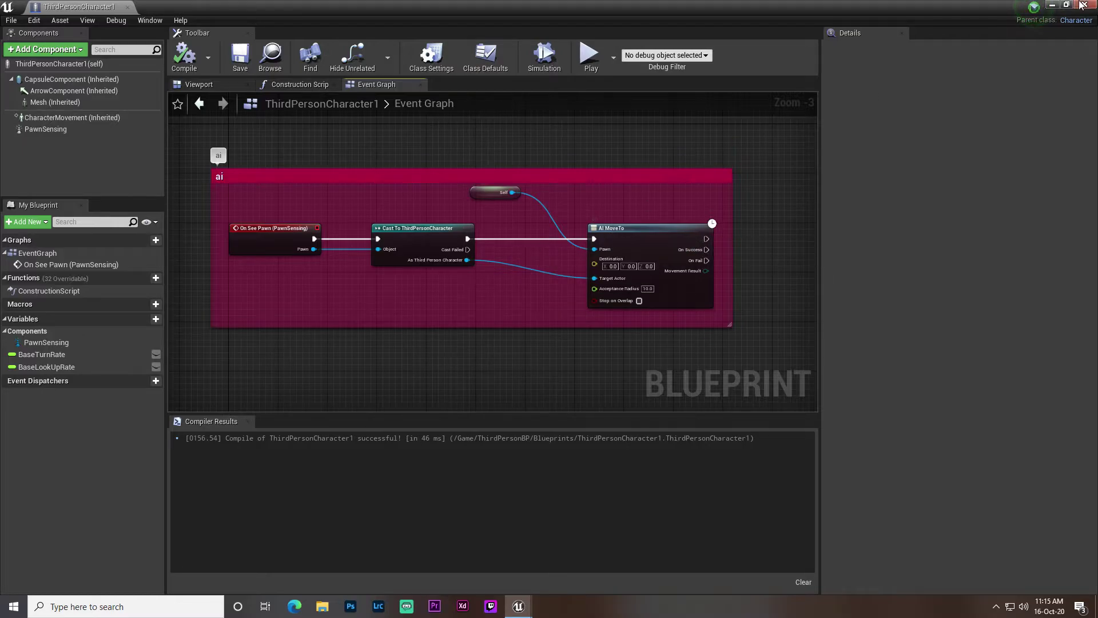
{"action": "left_click", "coordinate": [1051, 5]}
{"action": "left_click", "coordinate": [207, 55]}
Search the Project Settings for "ai", examine the matching AI and navigation settings, and close the window.
{"action": "left_click", "coordinate": [452, 57]}
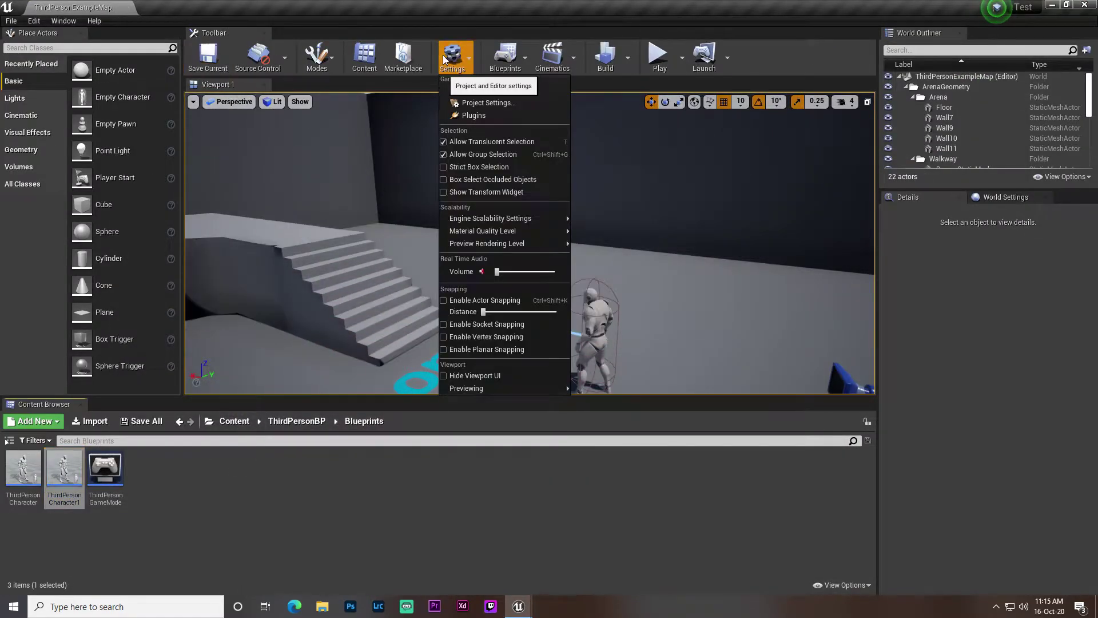
{"action": "left_click", "coordinate": [470, 102]}
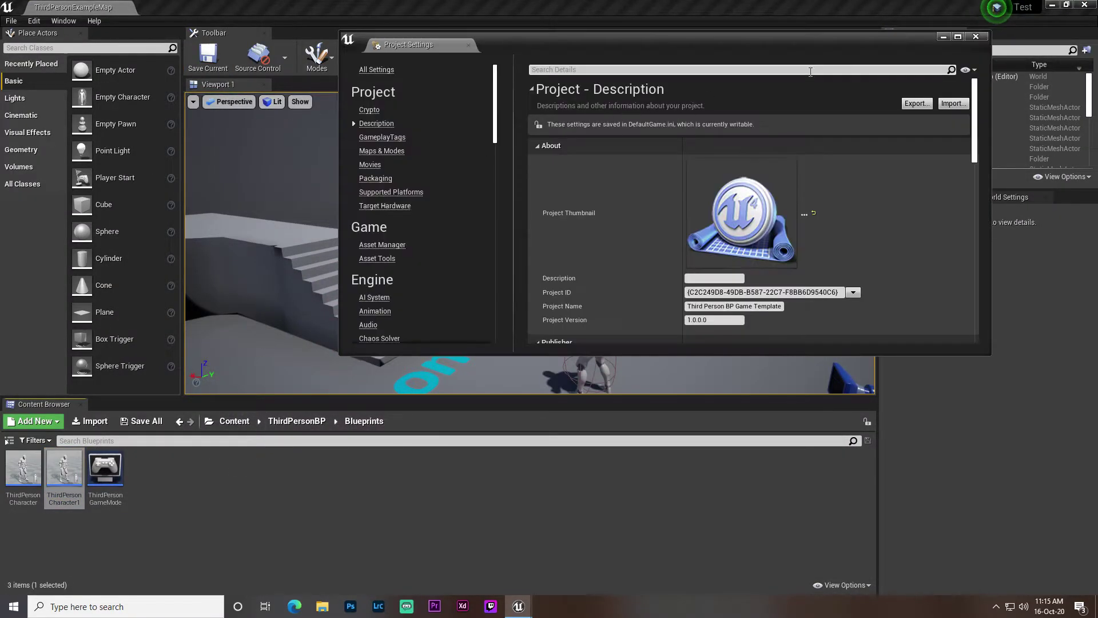
{"action": "left_click", "coordinate": [669, 69]}
{"action": "type", "text": "ai"}
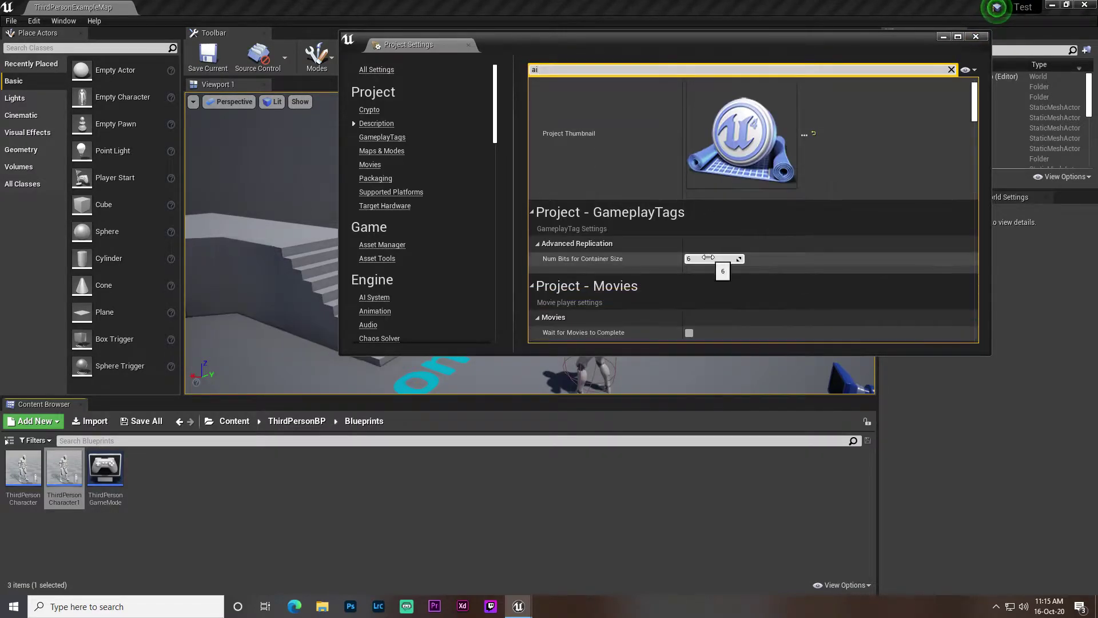
{"action": "scroll", "coordinate": [708, 257], "scroll_direction": "down", "scroll_amount": 5}
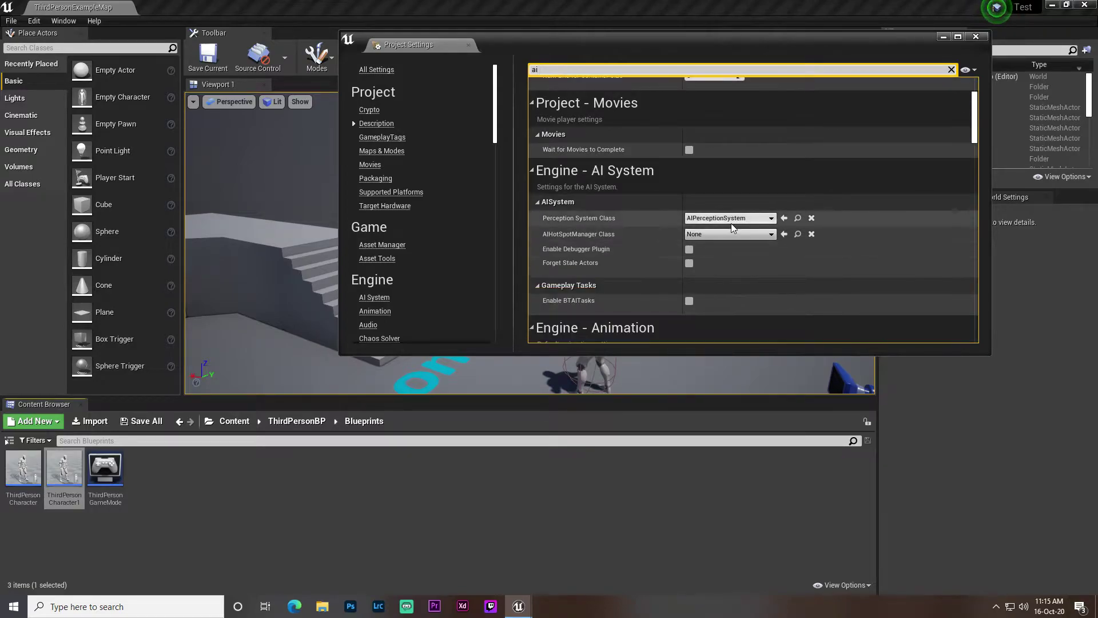
{"action": "scroll", "coordinate": [636, 247], "scroll_direction": "down", "scroll_amount": 15}
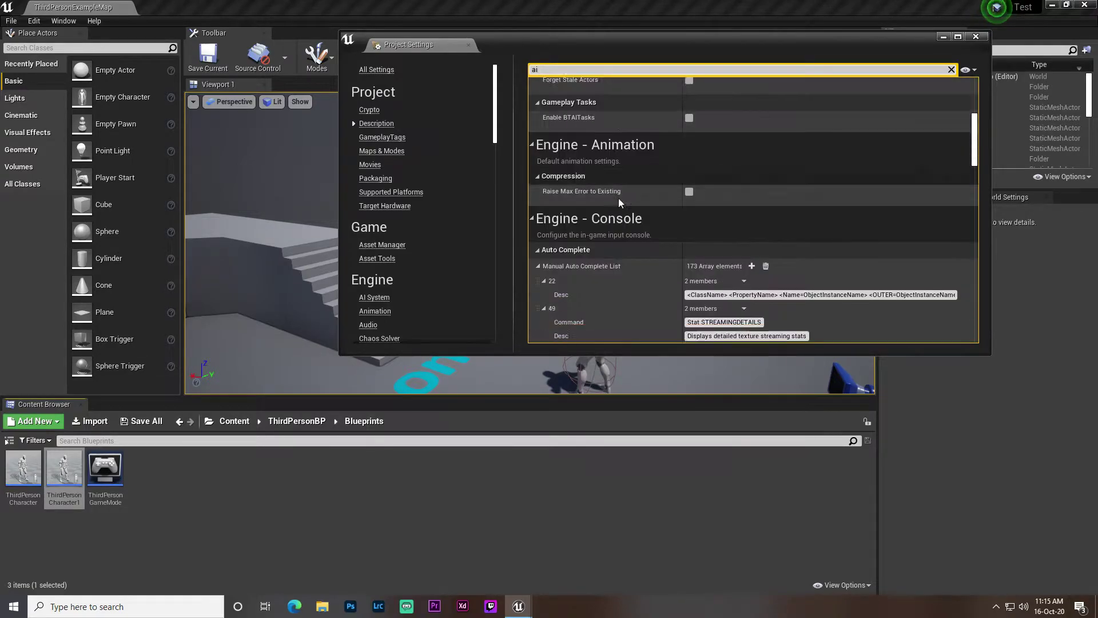
{"action": "scroll", "coordinate": [607, 239], "scroll_direction": "down", "scroll_amount": 8}
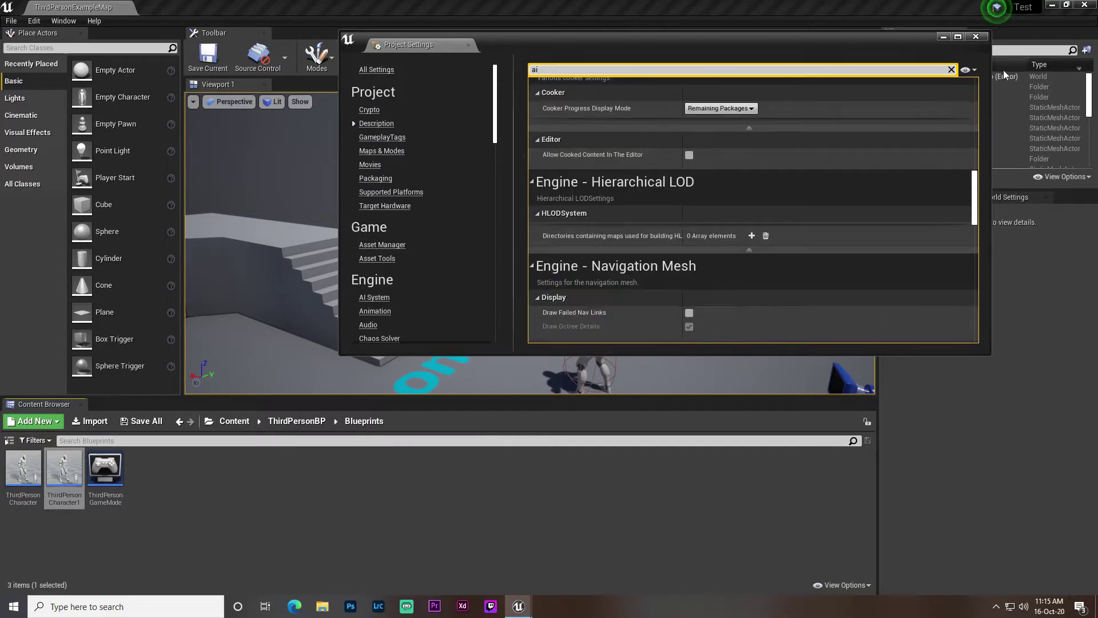
{"action": "left_click", "coordinate": [976, 37]}
Open the plugin browser in a maximized window, search the installed plugins for "ai", and clear the search.
{"action": "left_click", "coordinate": [452, 56]}
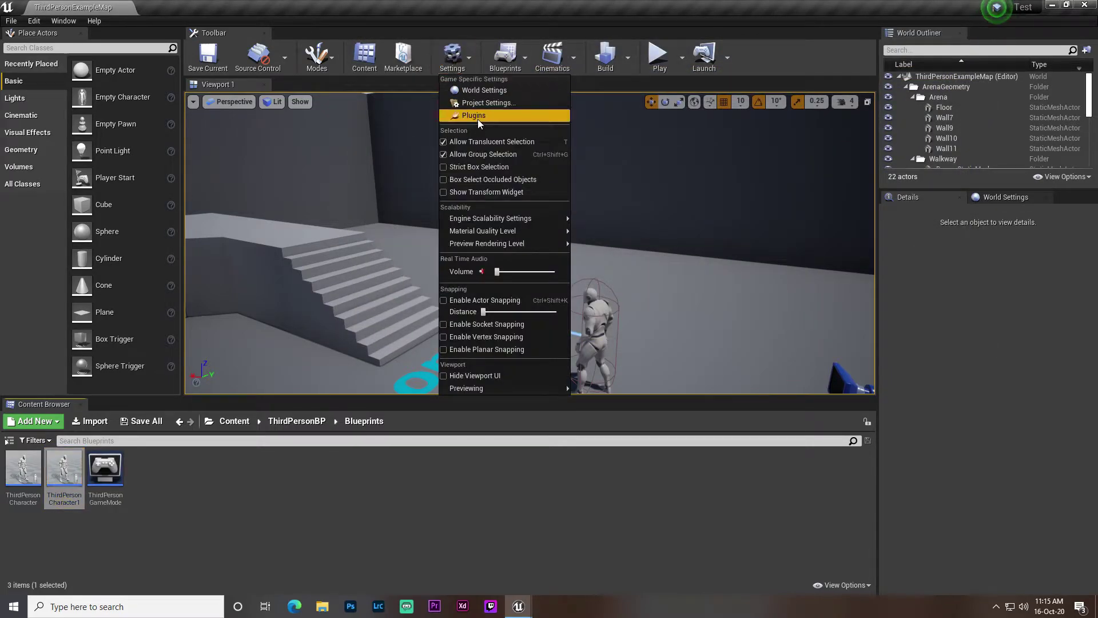
{"action": "left_click", "coordinate": [479, 119]}
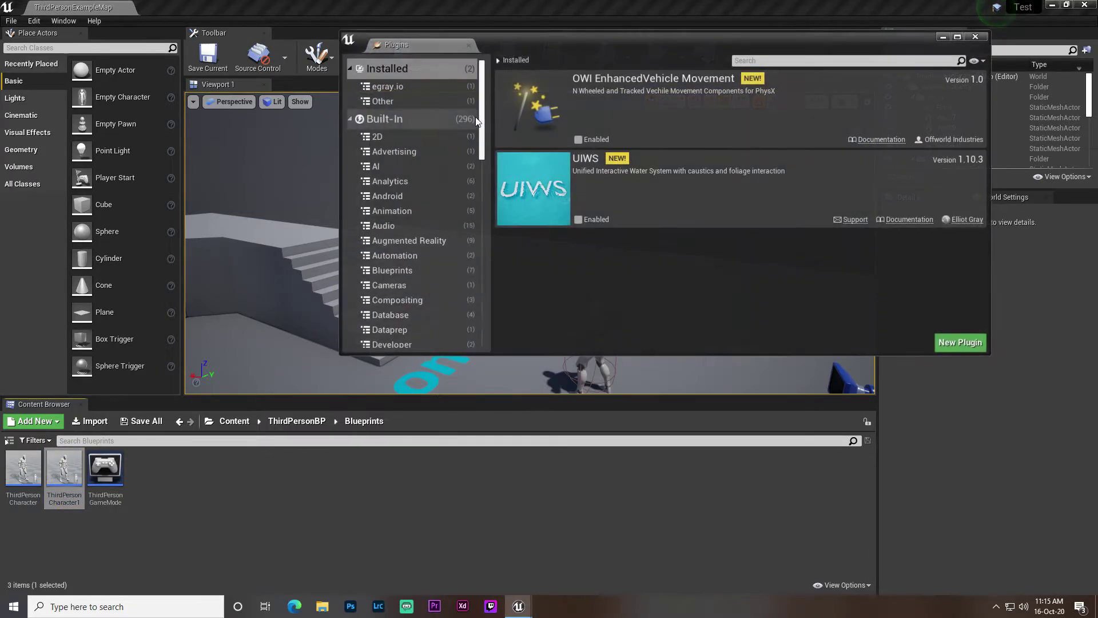
{"action": "left_click", "coordinate": [958, 37]}
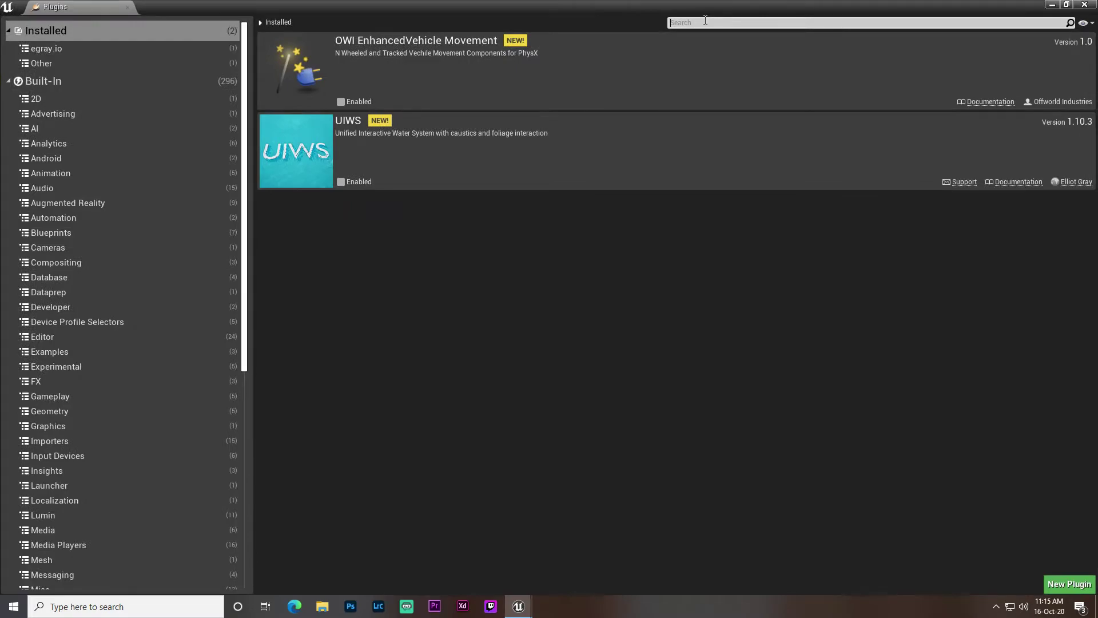
{"action": "type", "text": "ai"}
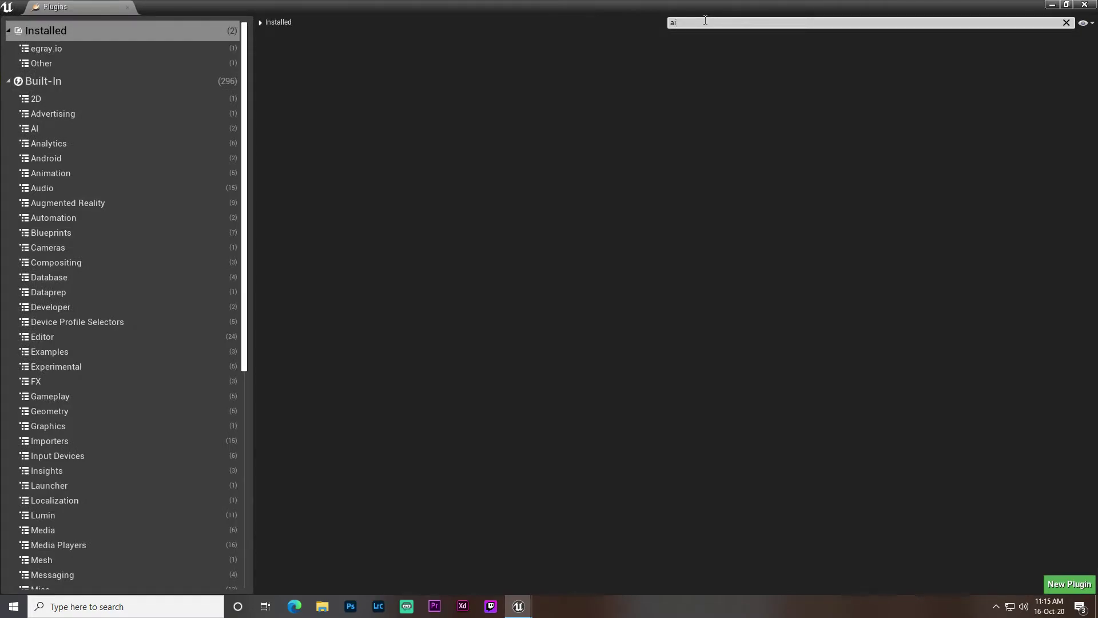
{"action": "key", "text": "BackSpace"}
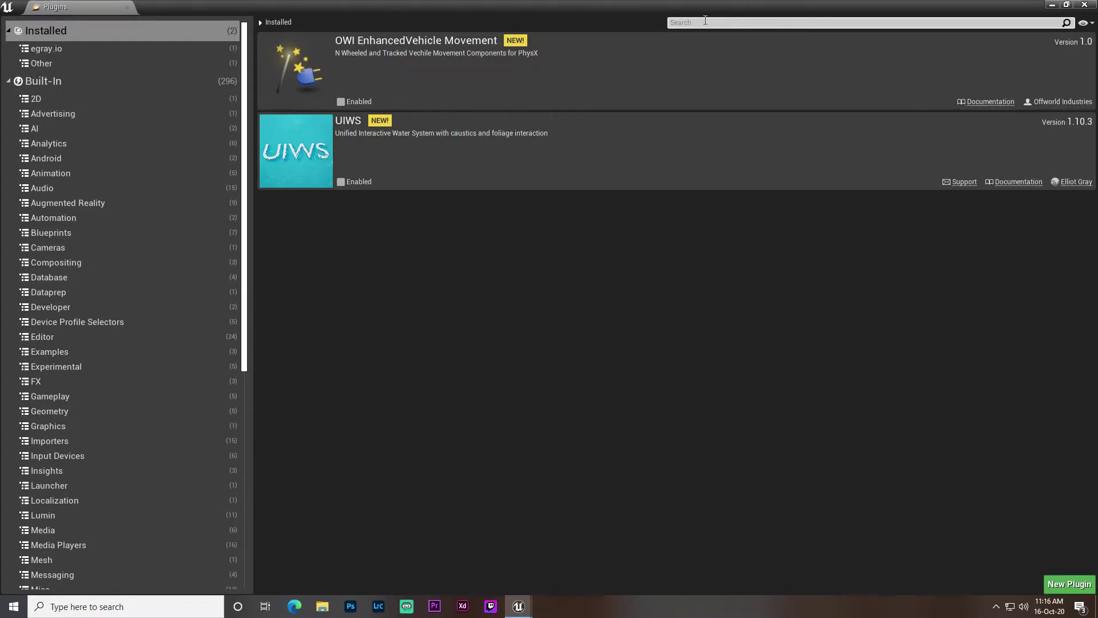
{"action": "type", "text": "I"}
{"action": "key", "text": "BackSpace"}
{"action": "key", "text": "BackSpace"}
Browse the built-in plugin categories and examine the AISupport and HTN planner plugins in the AI category.
{"action": "scroll", "coordinate": [105, 362], "scroll_direction": "down", "scroll_amount": 6}
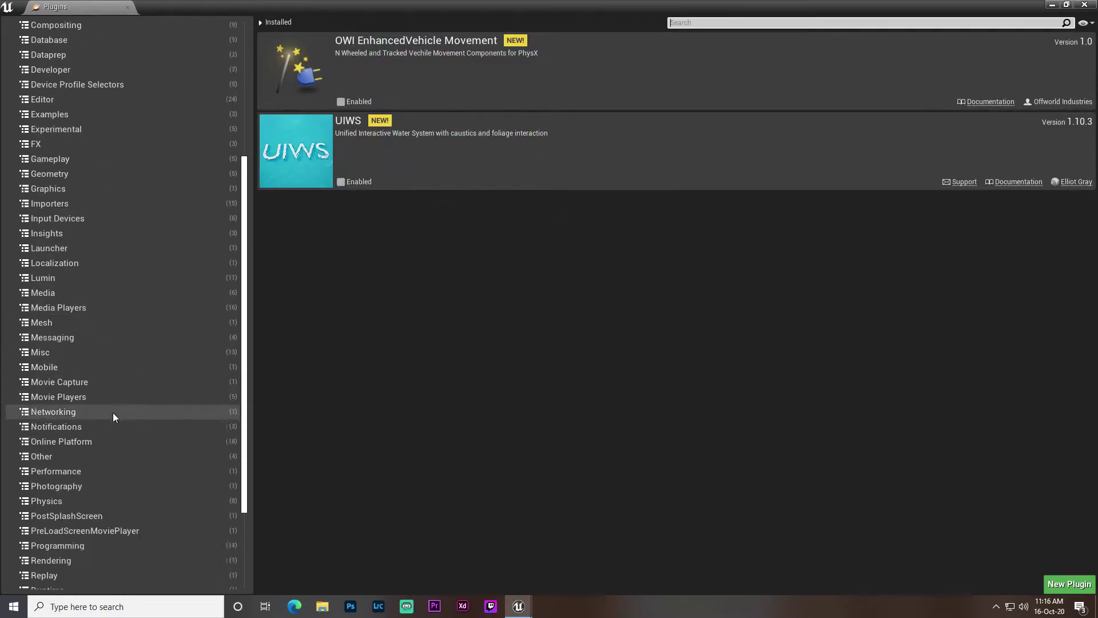
{"action": "scroll", "coordinate": [112, 413], "scroll_direction": "down", "scroll_amount": 3}
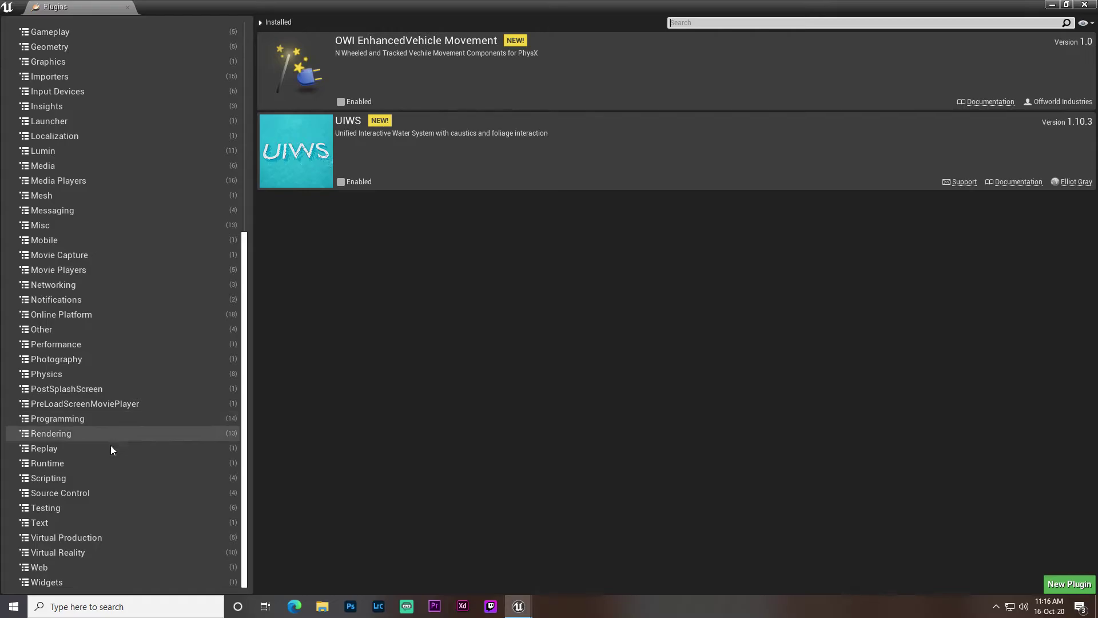
{"action": "scroll", "coordinate": [101, 136], "scroll_direction": "up", "scroll_amount": 8}
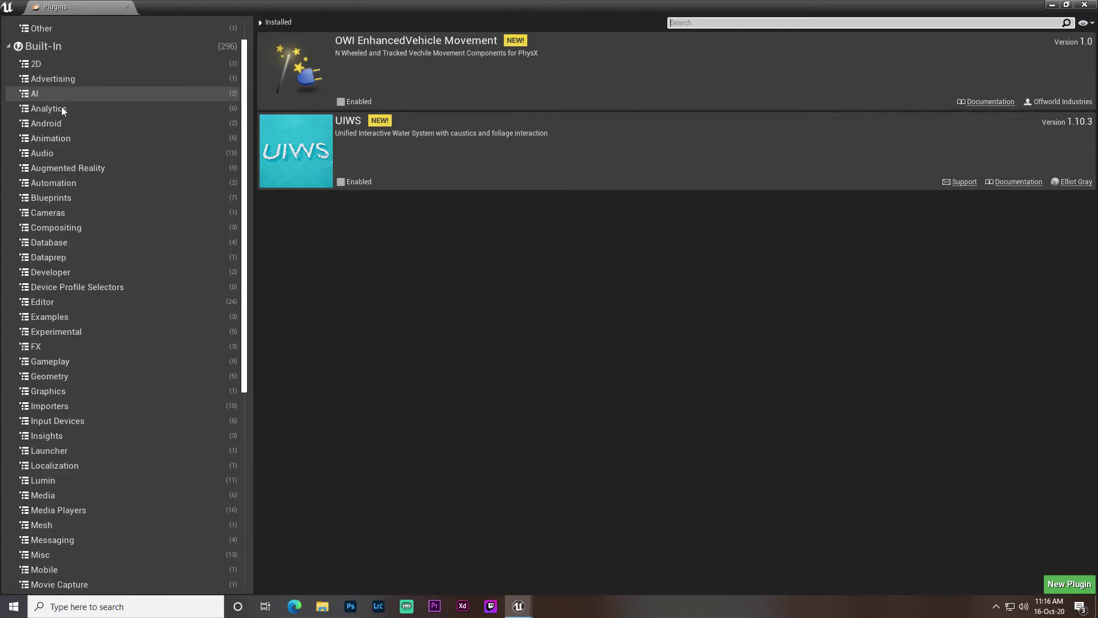
{"action": "left_click", "coordinate": [65, 91]}
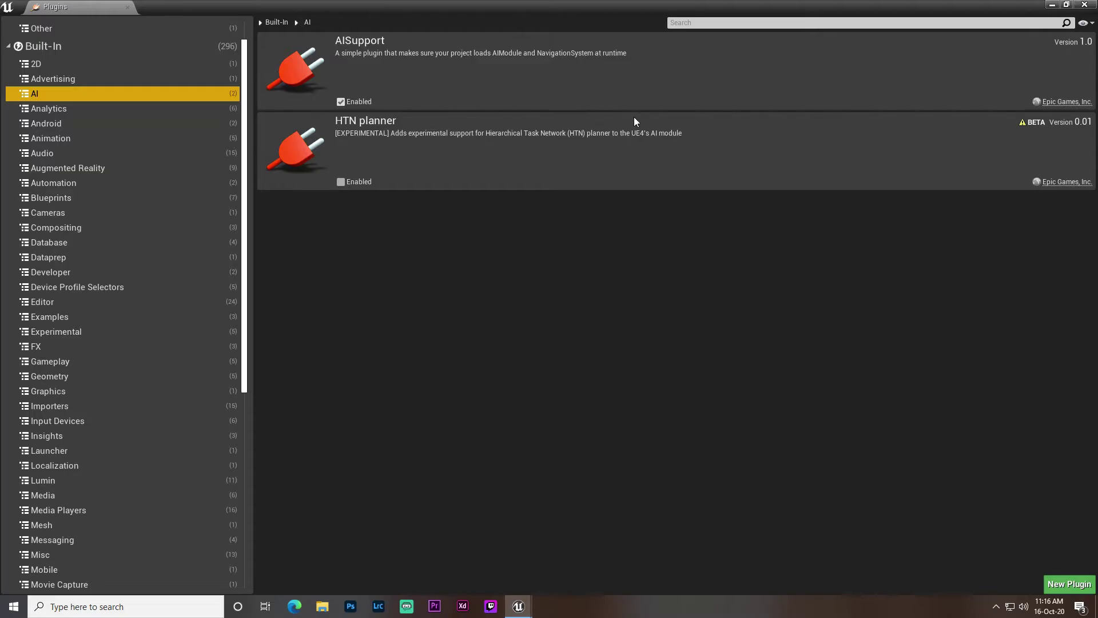
{"action": "left_click", "coordinate": [667, 141]}
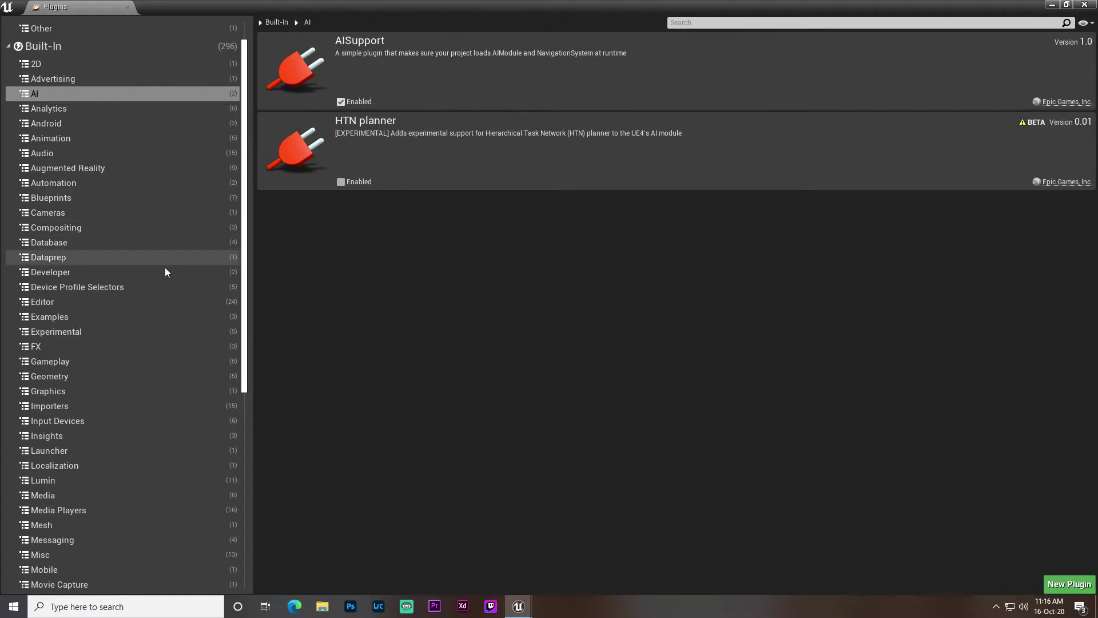
Look through the built-in Mesh, AI and Android plugin categories, and return to the level editor.
{"action": "scroll", "coordinate": [157, 353], "scroll_direction": "down", "scroll_amount": 3}
{"action": "left_click", "coordinate": [57, 435]}
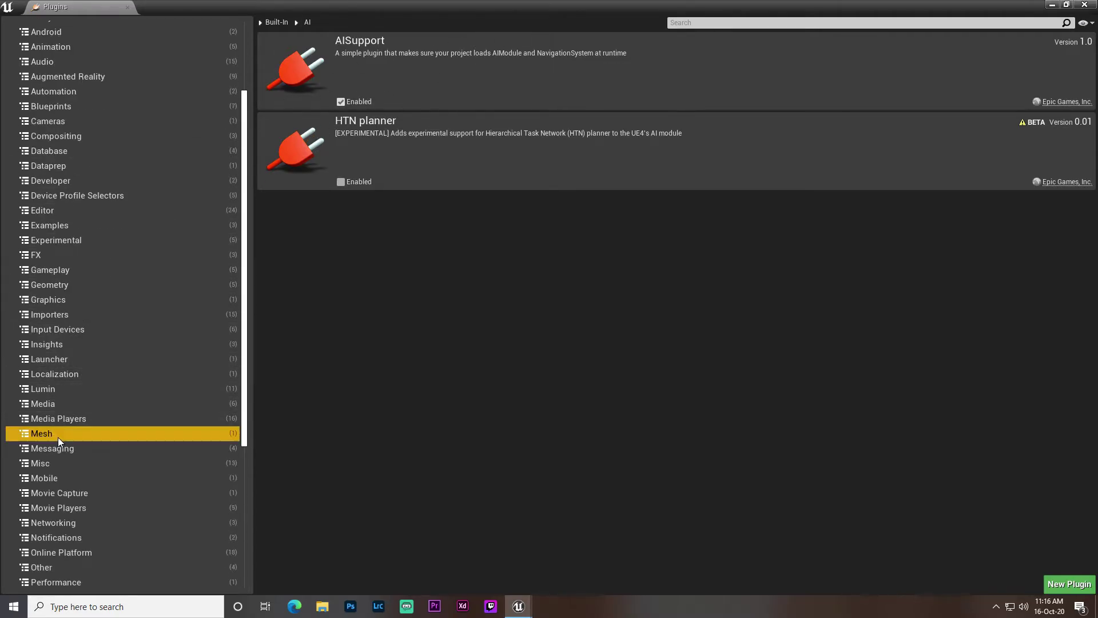
{"action": "scroll", "coordinate": [137, 401], "scroll_direction": "down", "scroll_amount": 5}
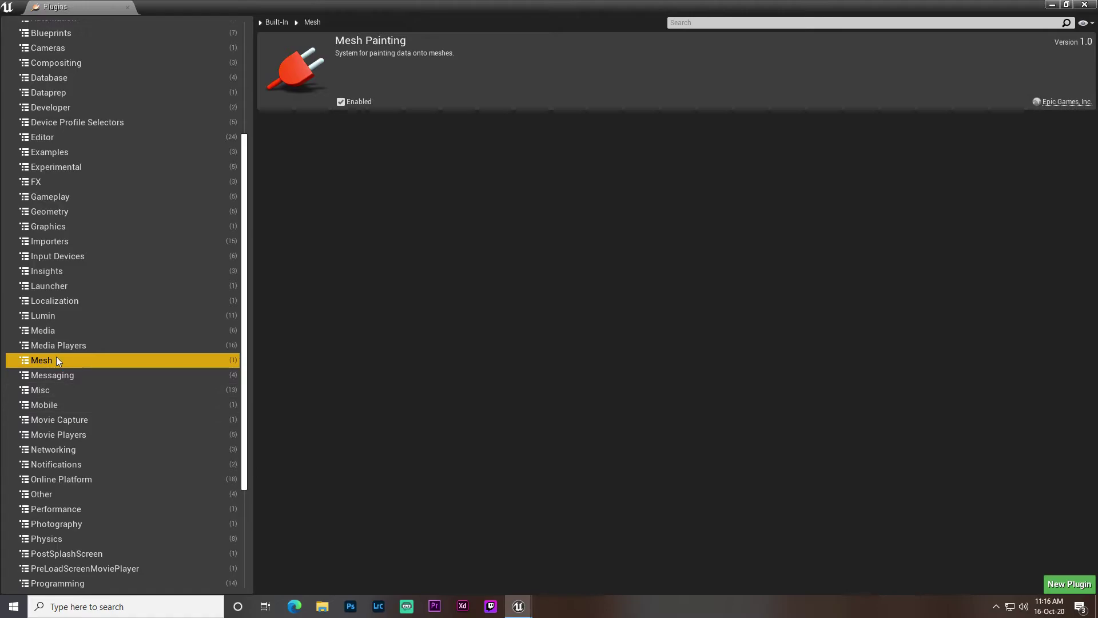
{"action": "scroll", "coordinate": [85, 366], "scroll_direction": "down", "scroll_amount": 2}
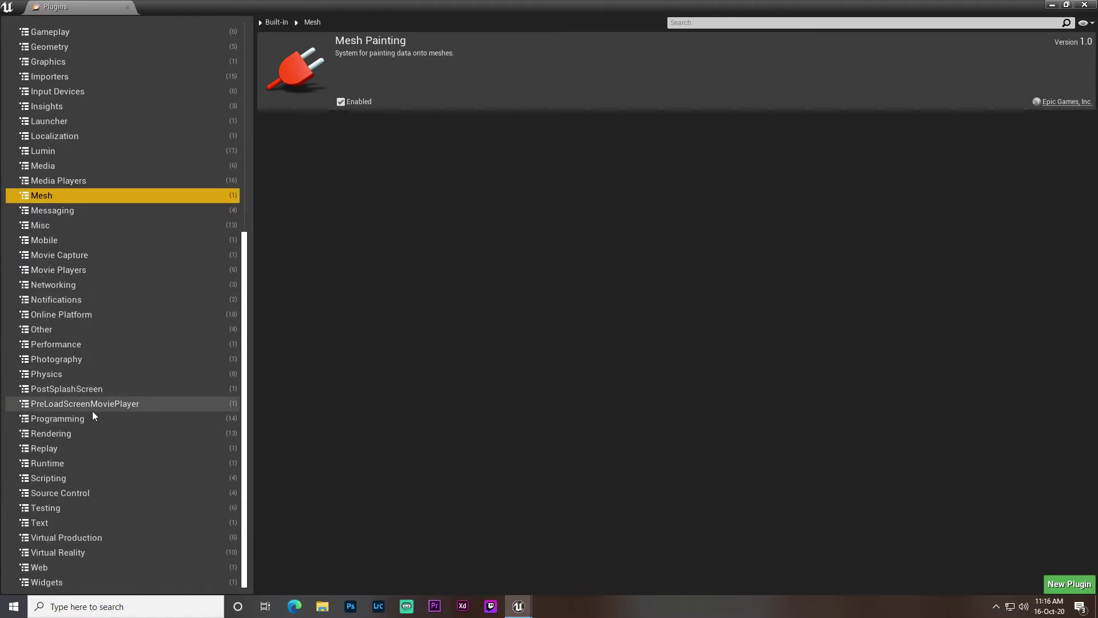
{"action": "scroll", "coordinate": [85, 77], "scroll_direction": "up", "scroll_amount": 8}
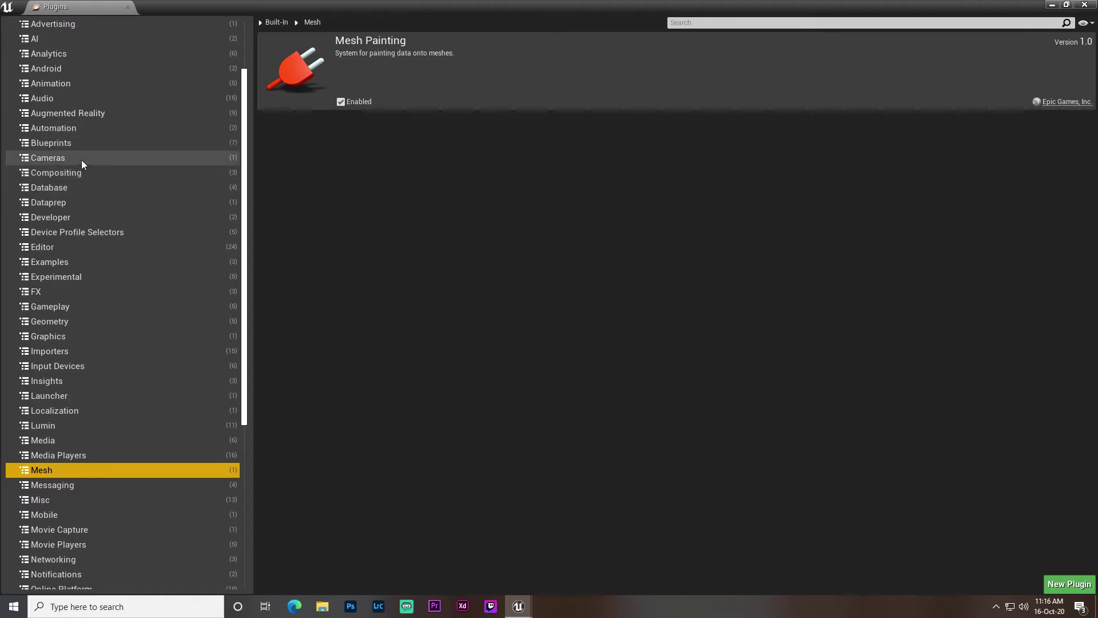
{"action": "scroll", "coordinate": [102, 91], "scroll_direction": "up", "scroll_amount": 2}
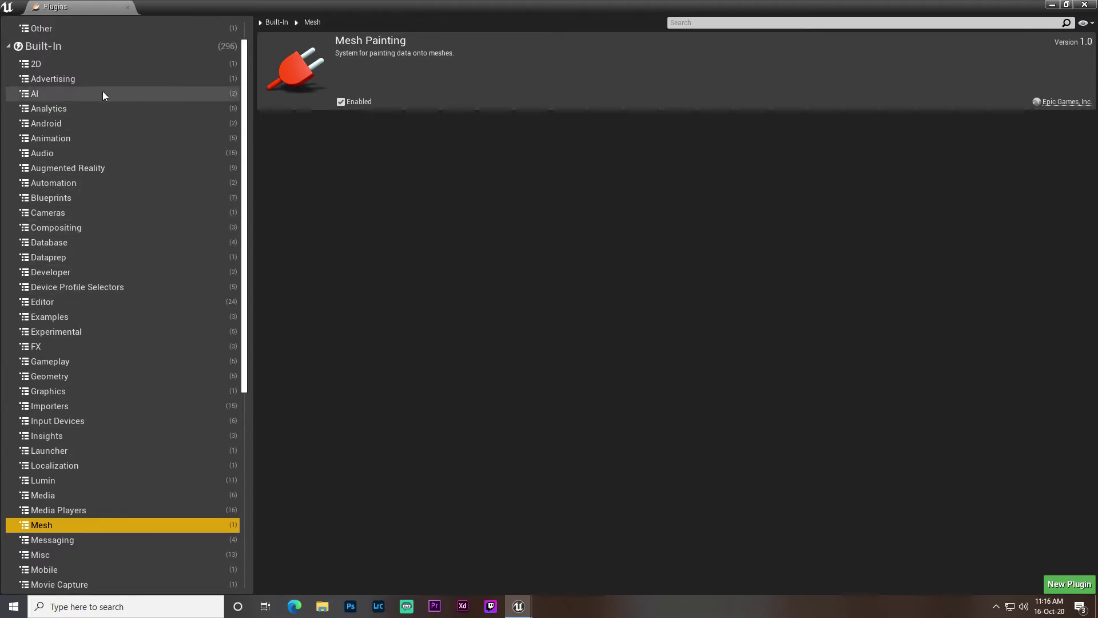
{"action": "left_click", "coordinate": [64, 93]}
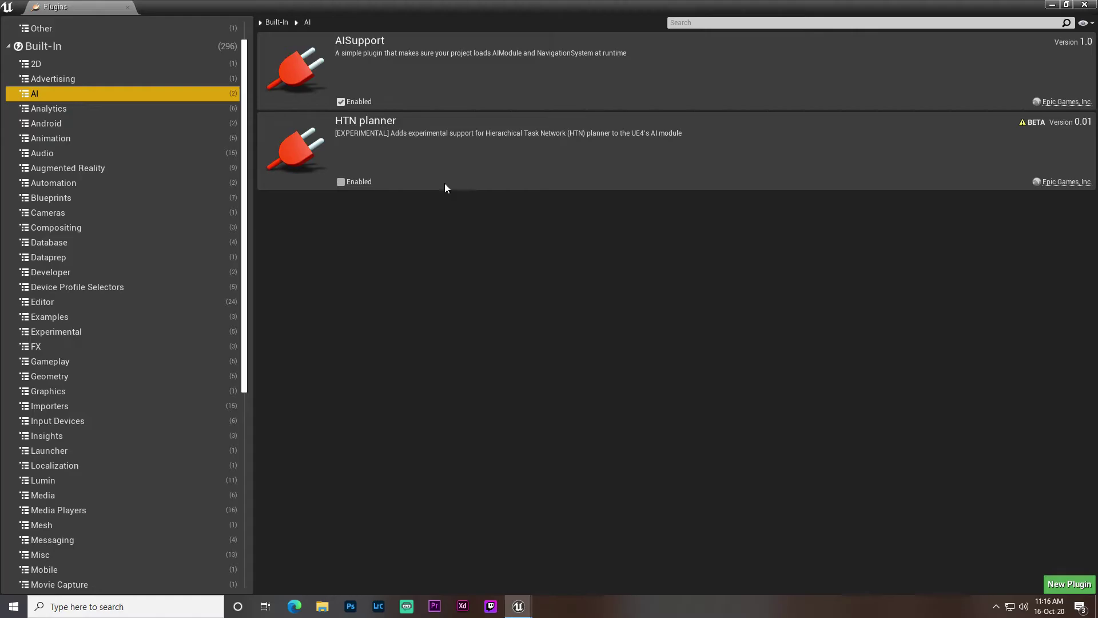
{"action": "left_click", "coordinate": [122, 122]}
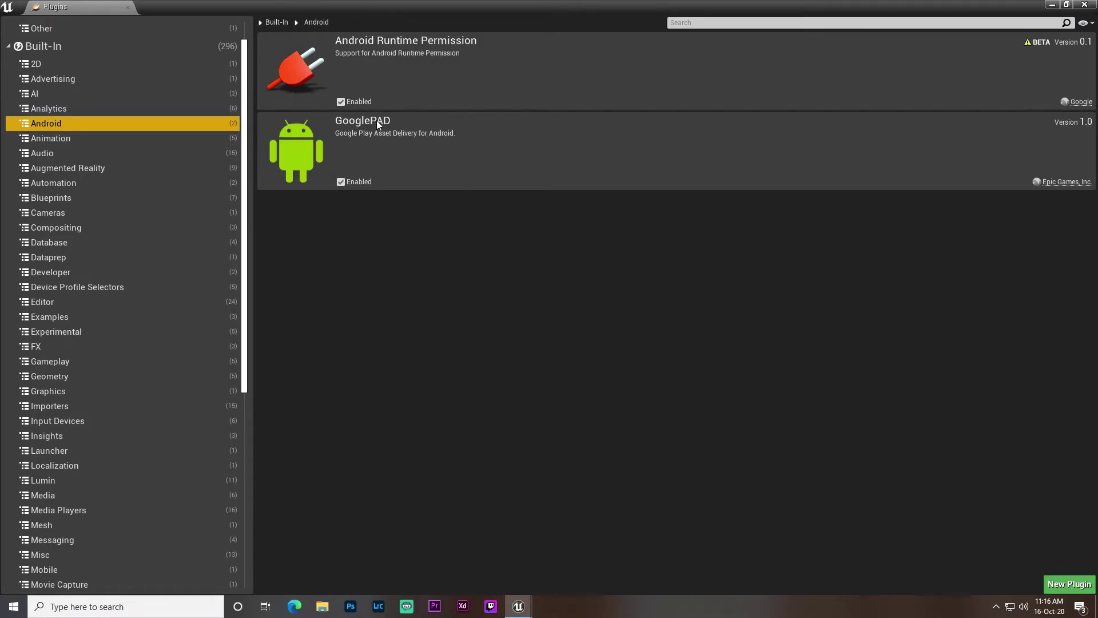
{"action": "left_click", "coordinate": [1059, 6]}
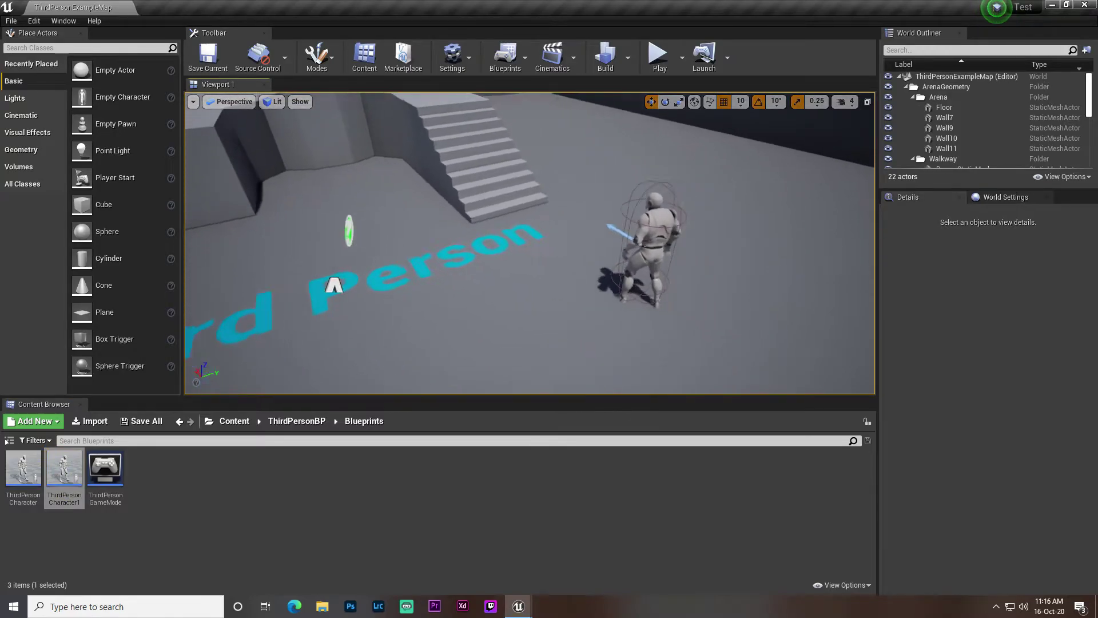
Place the ThirdPersonCharacter1 blueprint in the level in front of the cube, at about X -550, Y -400.
{"action": "right_click_drag", "start_coordinate": [529, 243], "coordinate": [495, 218]}
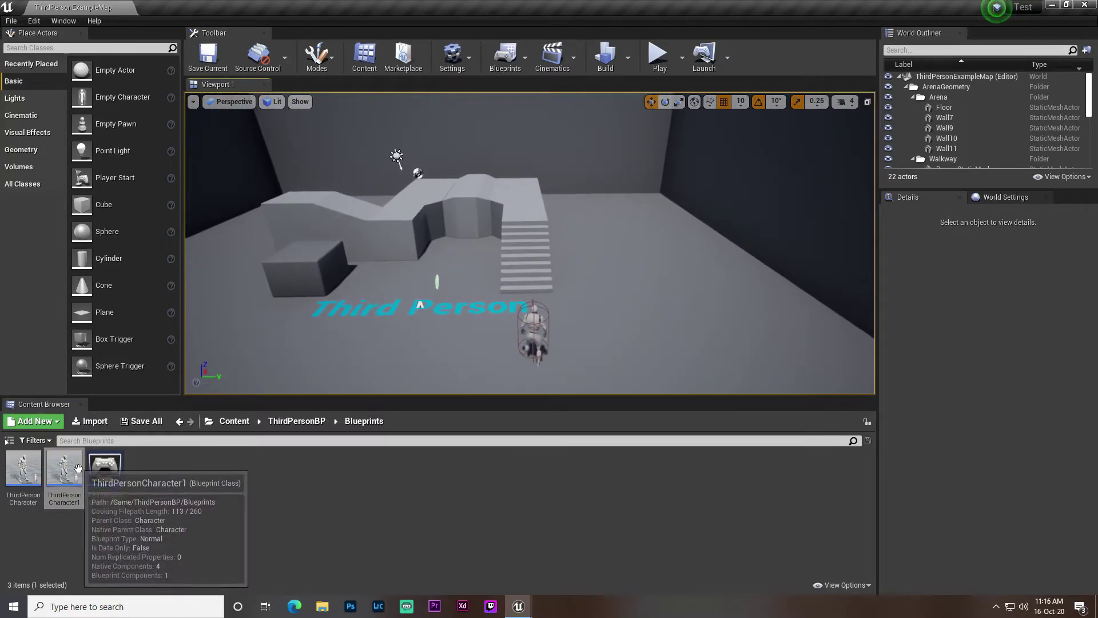
{"action": "left_click_drag", "start_coordinate": [77, 468], "coordinate": [297, 317]}
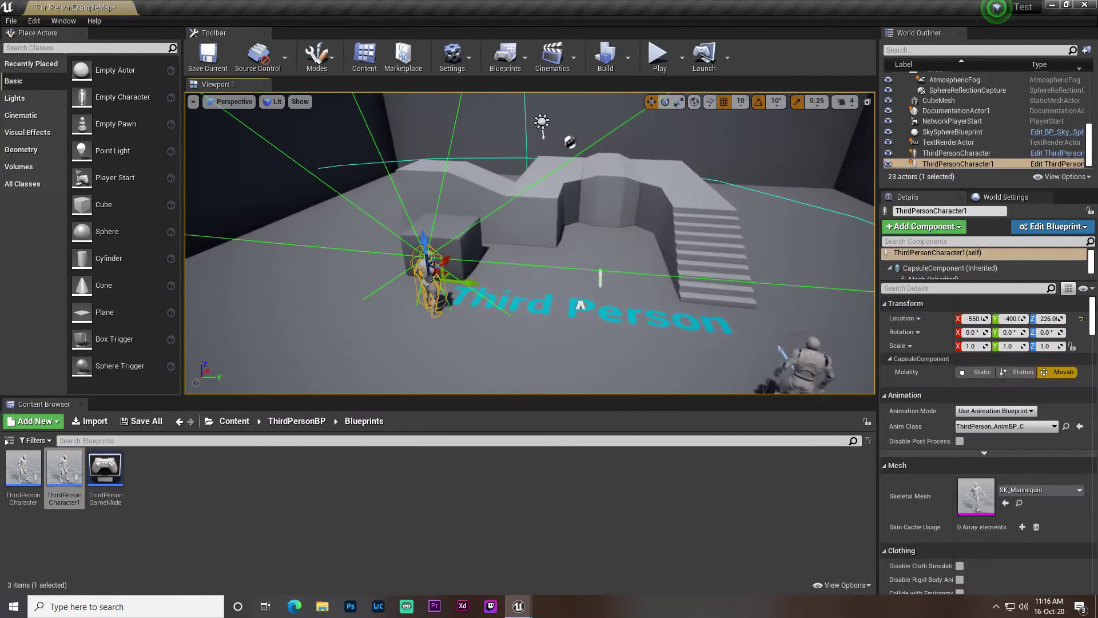
{"action": "right_click_drag", "start_coordinate": [435, 286], "coordinate": [404, 212]}
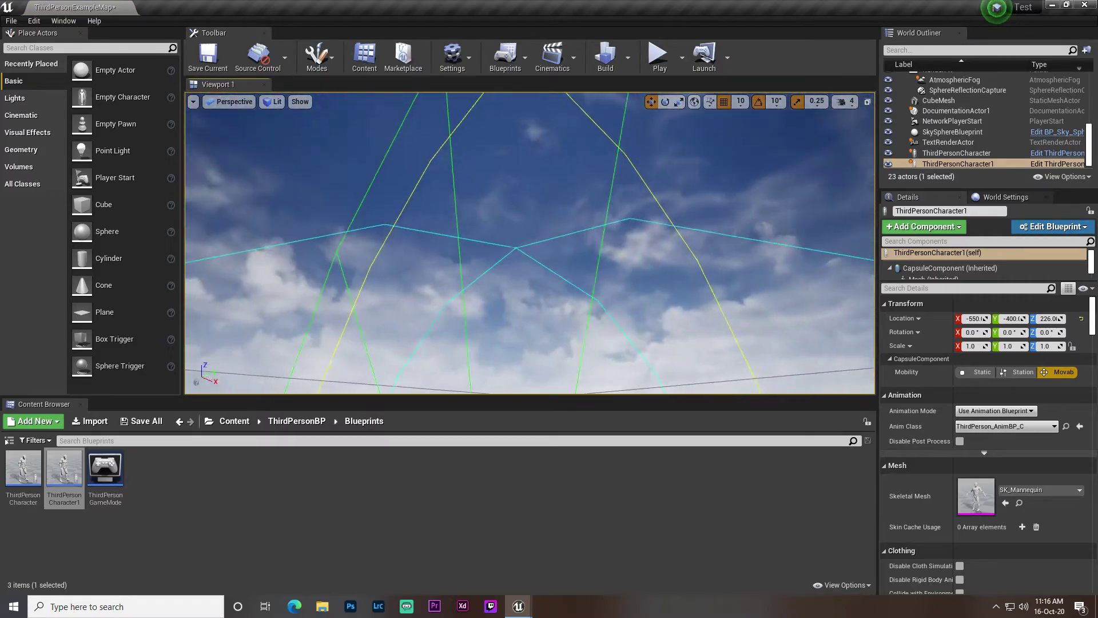
Search the placeable actors for "na" and place a Nav Mesh Bounds Volume on the floor near the Third Person text.
{"action": "right_click_drag", "start_coordinate": [572, 258], "coordinate": [500, 321]}
{"action": "key", "text": "s"}
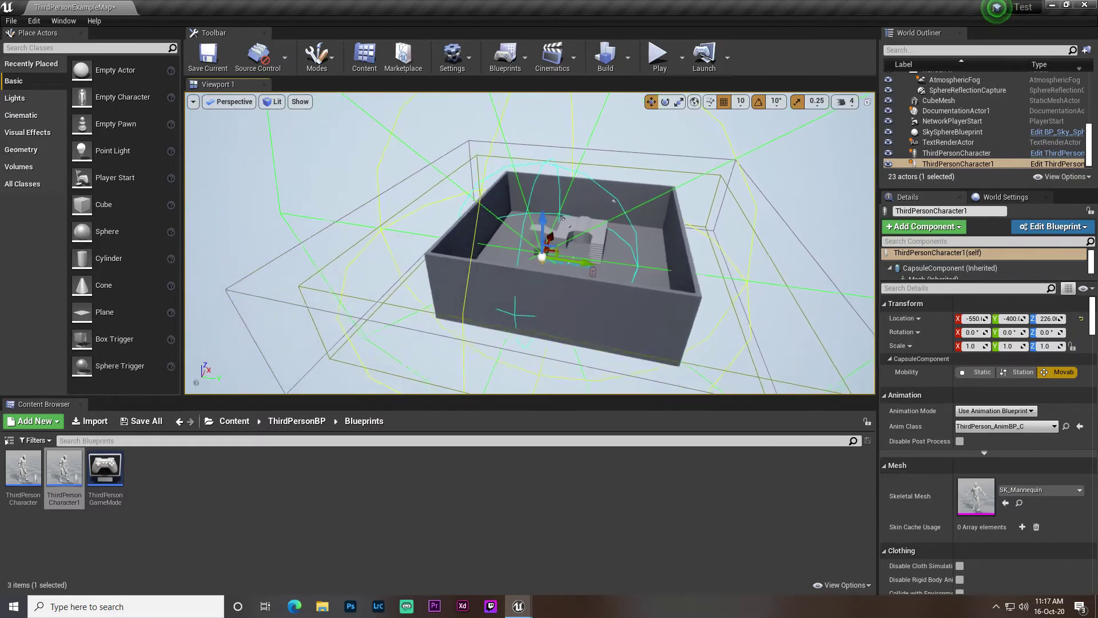
{"action": "right_click_drag", "start_coordinate": [309, 283], "coordinate": [326, 284]}
{"action": "right_click_drag", "start_coordinate": [409, 216], "coordinate": [458, 220]}
{"action": "key", "text": "w"}
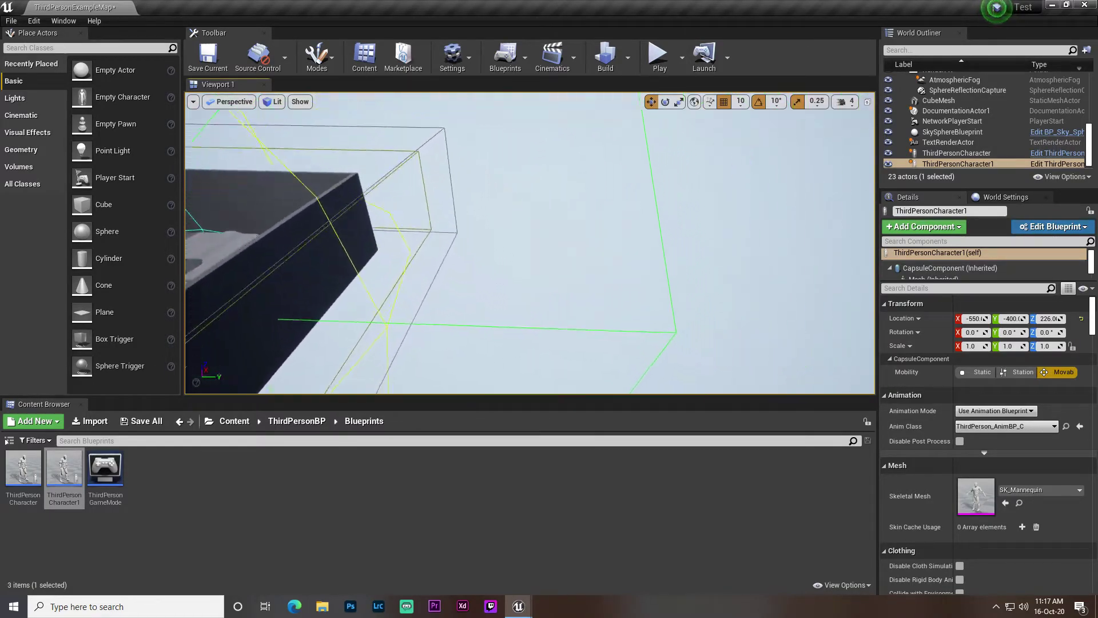
{"action": "right_click_drag", "start_coordinate": [572, 253], "coordinate": [515, 275]}
{"action": "right_click_drag", "start_coordinate": [586, 275], "coordinate": [592, 276]}
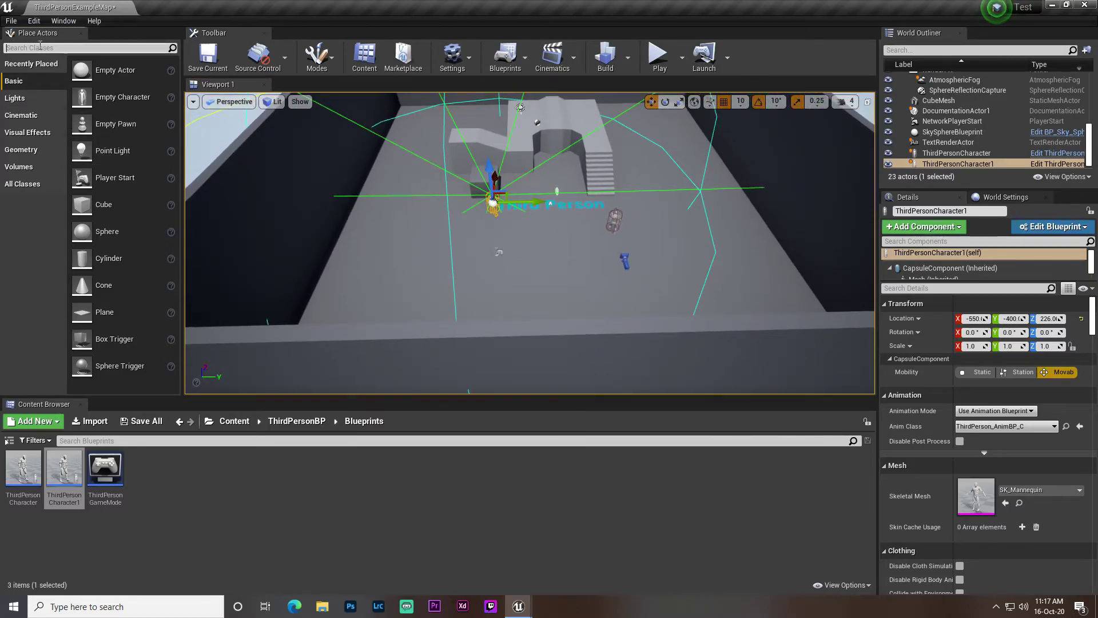
{"action": "type", "text": "na"}
{"action": "left_click_drag", "start_coordinate": [72, 285], "coordinate": [564, 272]}
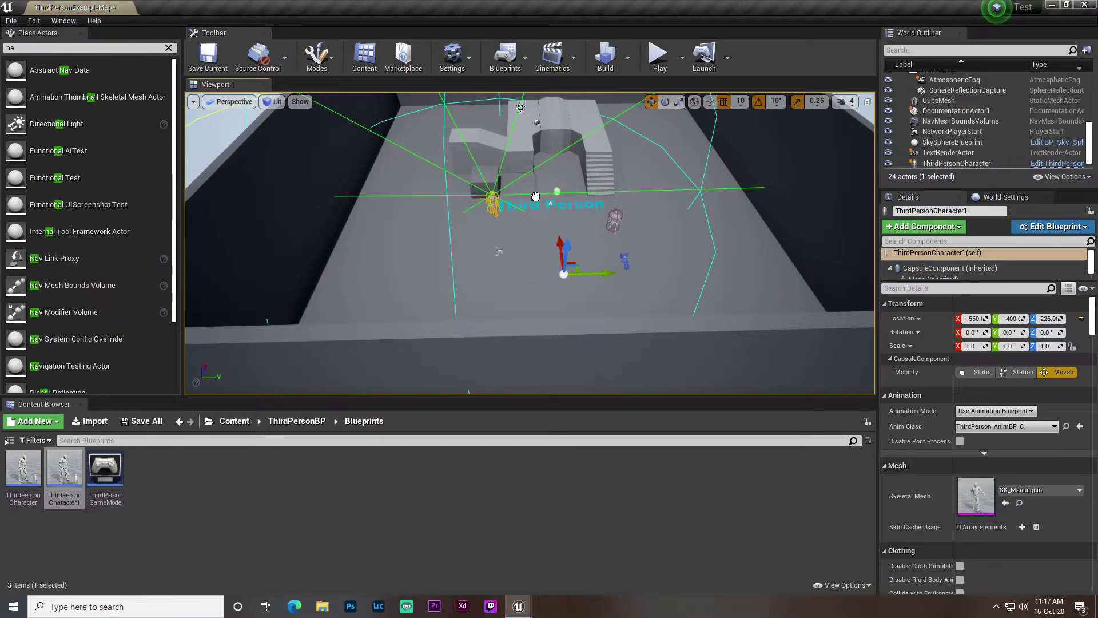
Scale the Nav Mesh Bounds Volume to 20.25 by 17.25 by 4.0 to cover the arena and show the navigation mesh.
{"action": "mouse_move", "coordinate": [563, 272]}
{"action": "right_mouse_down"}
{"action": "mouse_move", "coordinate": [564, 251]}
{"action": "mouse_move", "coordinate": [580, 276]}
{"action": "right_mouse_up"}
{"action": "key", "text": "r"}
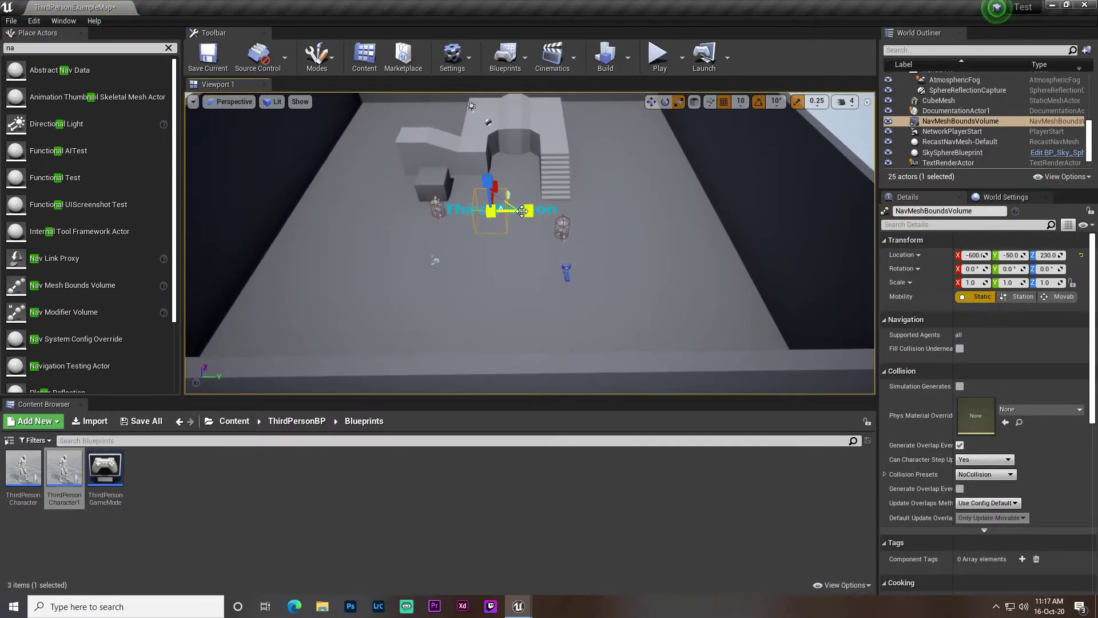
{"action": "left_click_drag", "start_coordinate": [529, 211], "coordinate": [549, 211]}
{"action": "right_click_drag", "start_coordinate": [529, 209], "coordinate": [453, 214]}
{"action": "left_click_drag", "start_coordinate": [528, 202], "coordinate": [601, 180]}
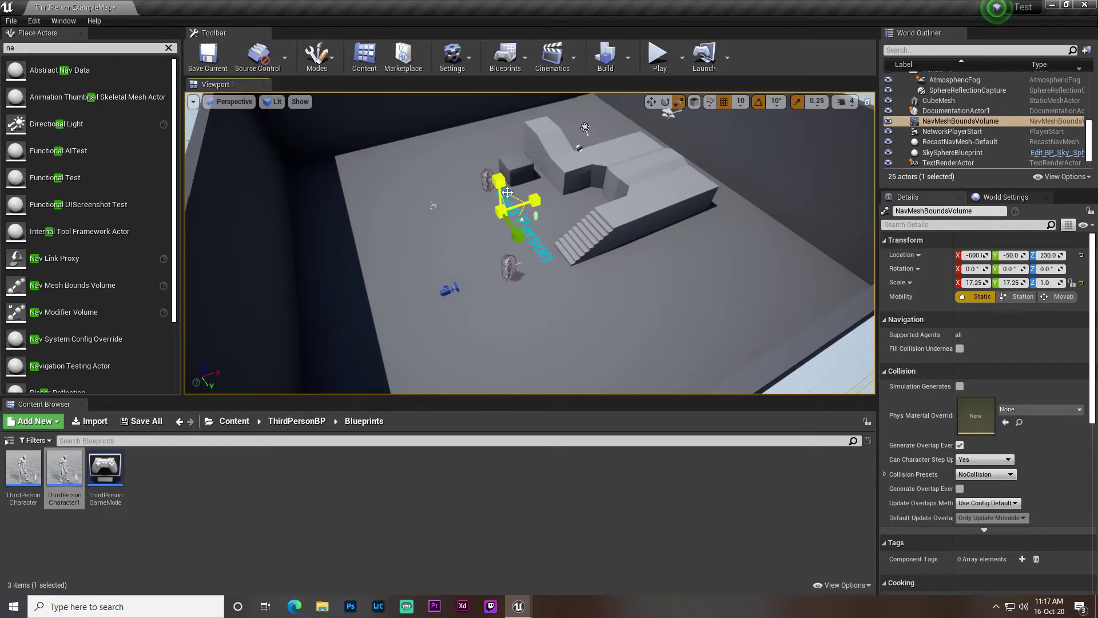
{"action": "right_click_drag", "start_coordinate": [340, 257], "coordinate": [336, 233]}
{"action": "key", "text": "p"}
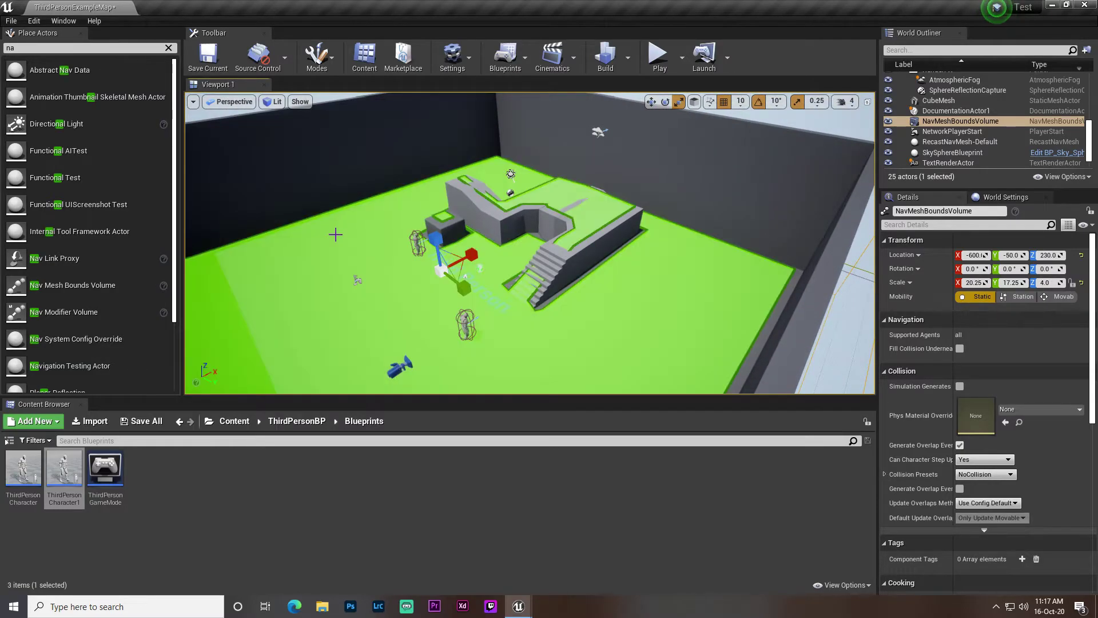
Rotate the cube in front of the raised walkway by 30 degrees about its Y axis.
{"action": "right_click_drag", "start_coordinate": [506, 268], "coordinate": [458, 273]}
{"action": "left_click_drag", "start_coordinate": [472, 254], "coordinate": [540, 286]}
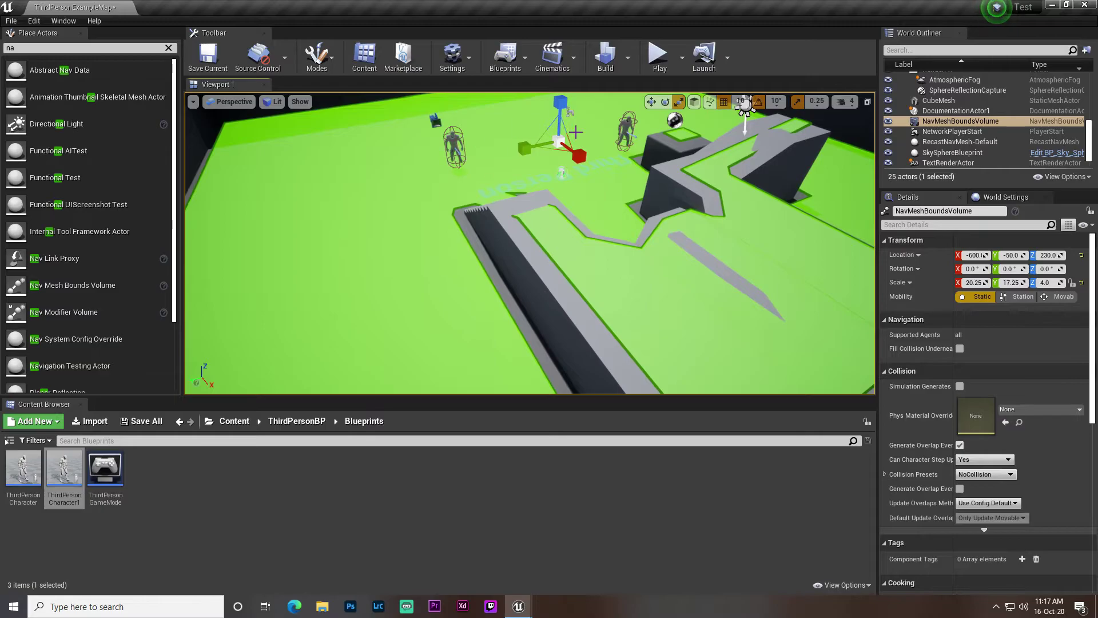
{"action": "left_click_drag", "start_coordinate": [518, 216], "coordinate": [515, 245]}
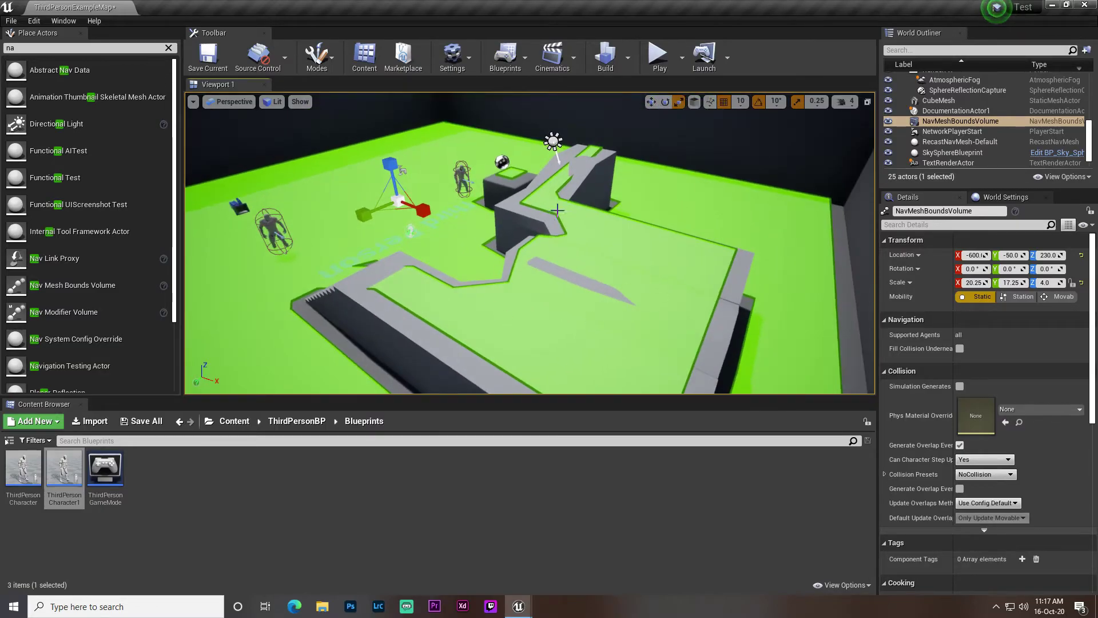
{"action": "mouse_move", "coordinate": [558, 211]}
{"action": "right_mouse_down"}
{"action": "mouse_move", "coordinate": [583, 180]}
{"action": "mouse_move", "coordinate": [658, 166]}
{"action": "mouse_move", "coordinate": [618, 183]}
{"action": "mouse_move", "coordinate": [675, 198]}
{"action": "mouse_move", "coordinate": [632, 211]}
{"action": "mouse_move", "coordinate": [578, 194]}
{"action": "mouse_move", "coordinate": [555, 212]}
{"action": "right_mouse_up"}
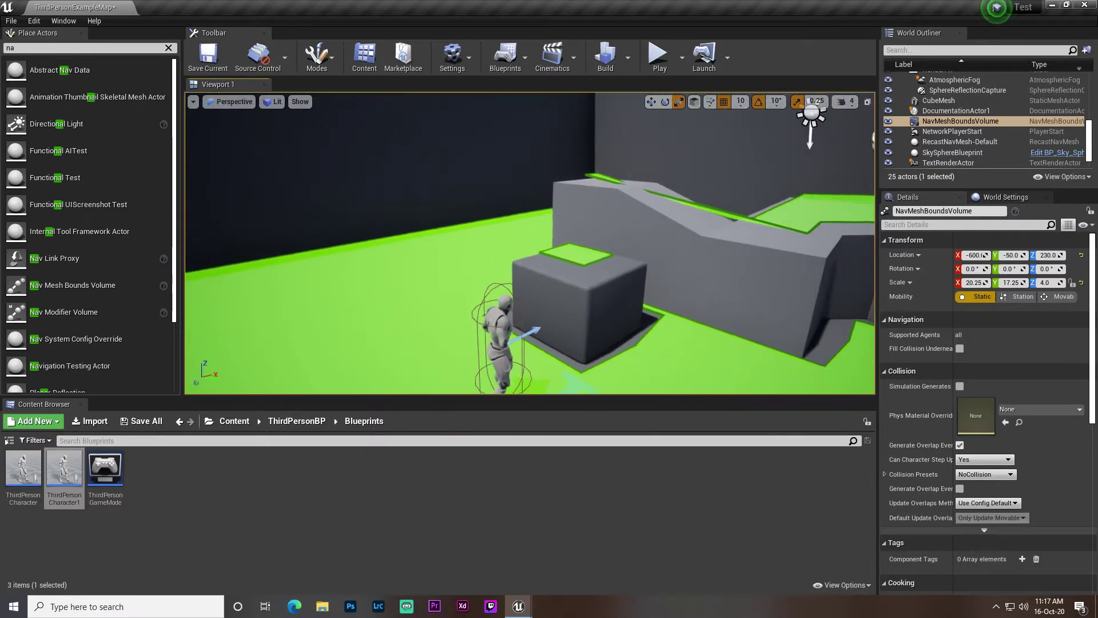
{"action": "right_click_drag", "start_coordinate": [421, 223], "coordinate": [485, 206]}
{"action": "left_click", "coordinate": [420, 223]}
{"action": "key", "text": "e"}
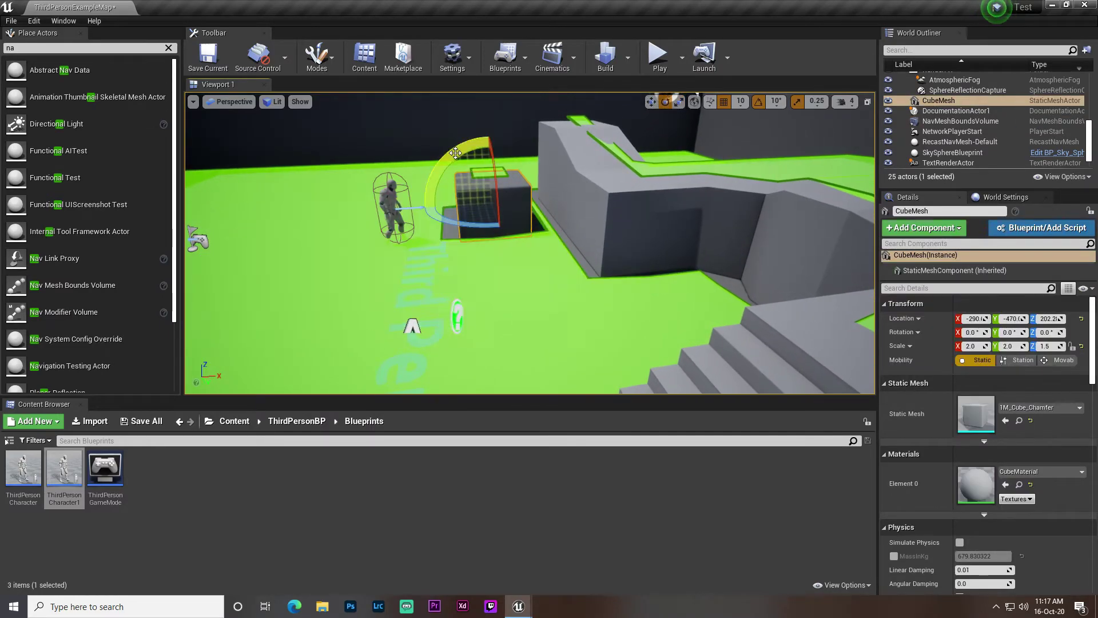
{"action": "left_click_drag", "start_coordinate": [455, 152], "coordinate": [523, 184]}
Stretch the tilted cube to an X scale of 6.25 and move it to about X -350, Z 142 as a ramp.
{"action": "key", "text": "r"}
{"action": "right_click_drag", "start_coordinate": [525, 204], "coordinate": [476, 241]}
{"action": "key", "text": "w"}
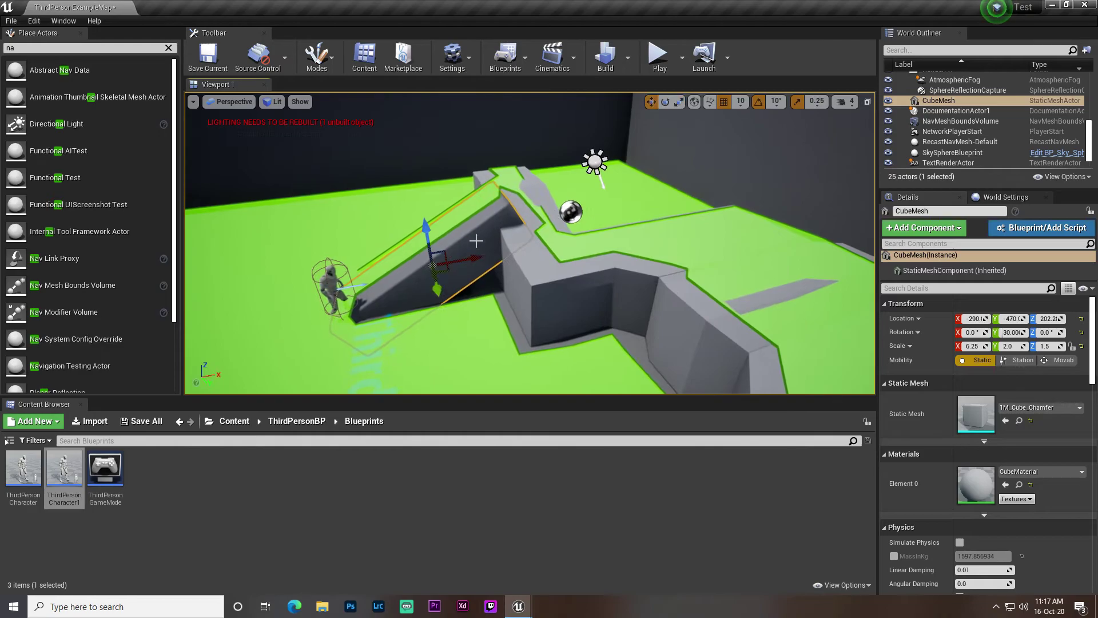
{"action": "left_click_drag", "start_coordinate": [469, 254], "coordinate": [444, 265]}
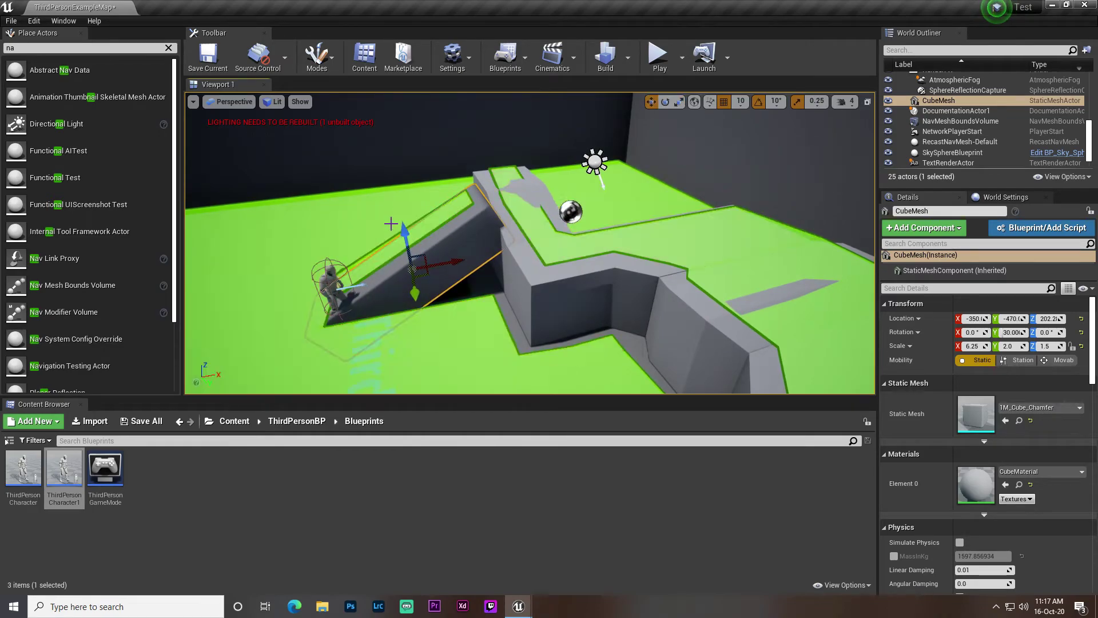
{"action": "right_click_drag", "start_coordinate": [395, 225], "coordinate": [409, 233]}
{"action": "left_click_drag", "start_coordinate": [393, 218], "coordinate": [396, 236]}
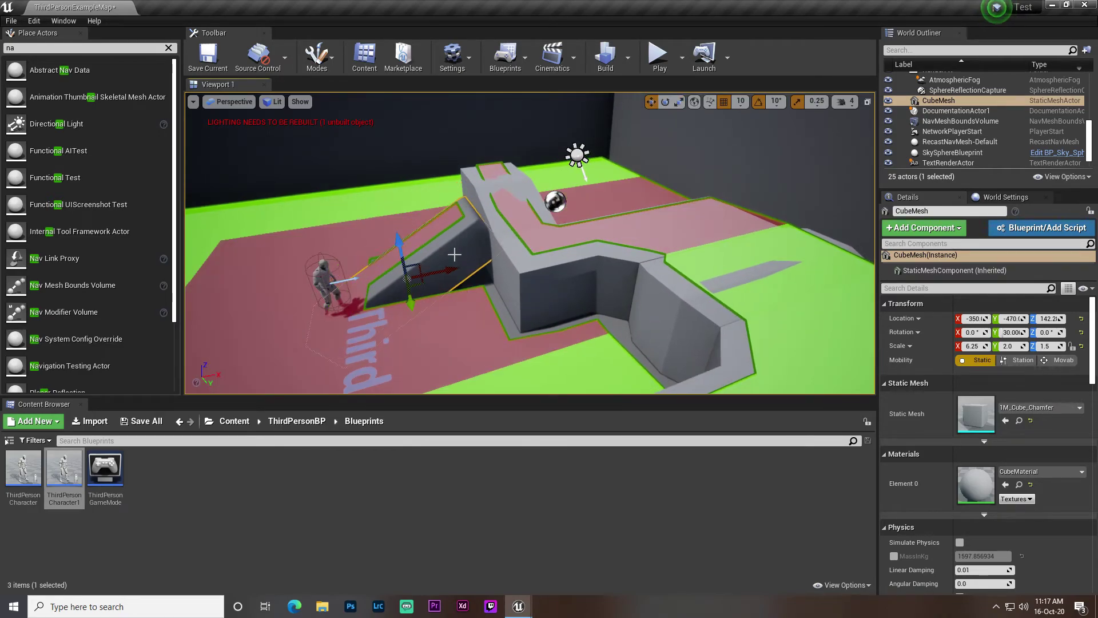
Shift the tilted ramp cube to about X -280 against the raised walkway and save all changes.
{"action": "left_click_drag", "start_coordinate": [455, 254], "coordinate": [471, 262]}
{"action": "right_click_drag", "start_coordinate": [485, 239], "coordinate": [161, 389]}
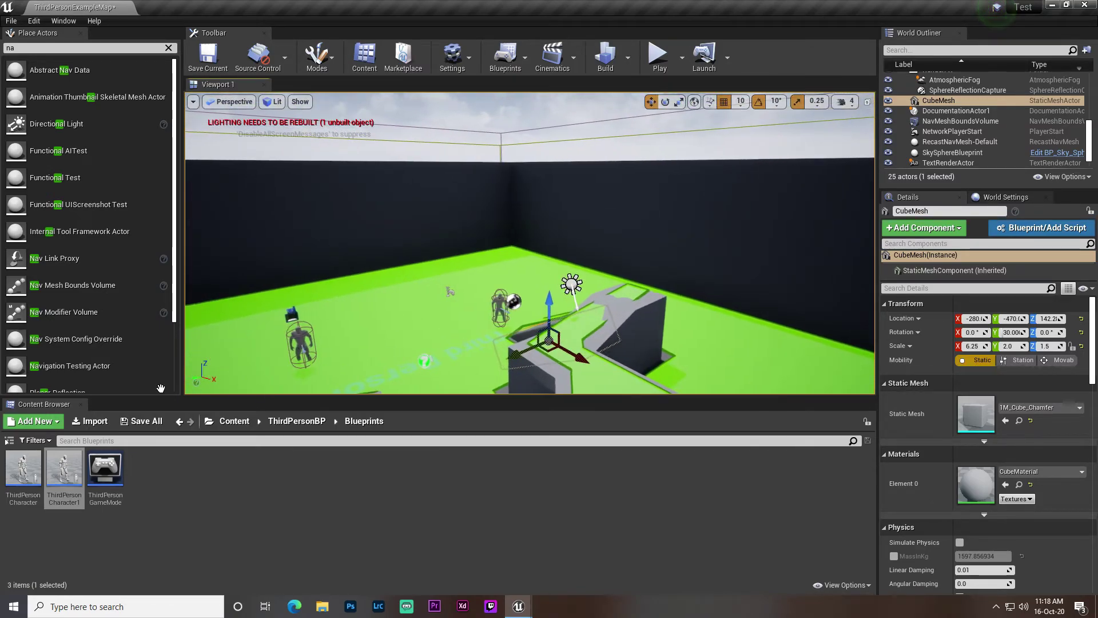
{"action": "left_click", "coordinate": [135, 423]}
{"action": "left_click", "coordinate": [623, 406]}
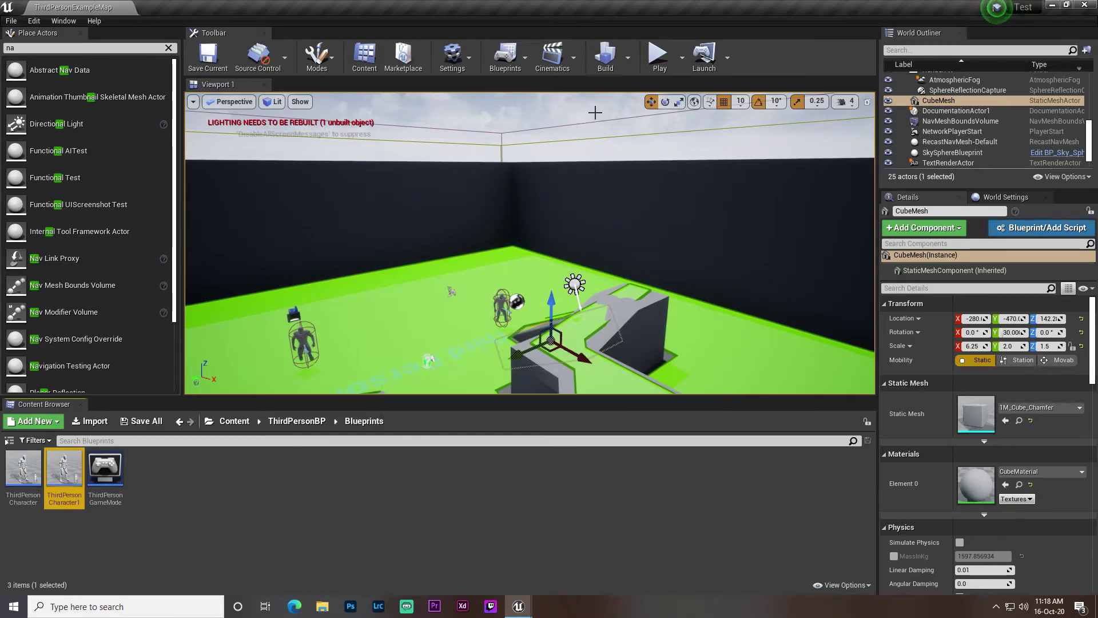
Build the level's lighting and navigation, and close the message log.
{"action": "left_click", "coordinate": [605, 57]}
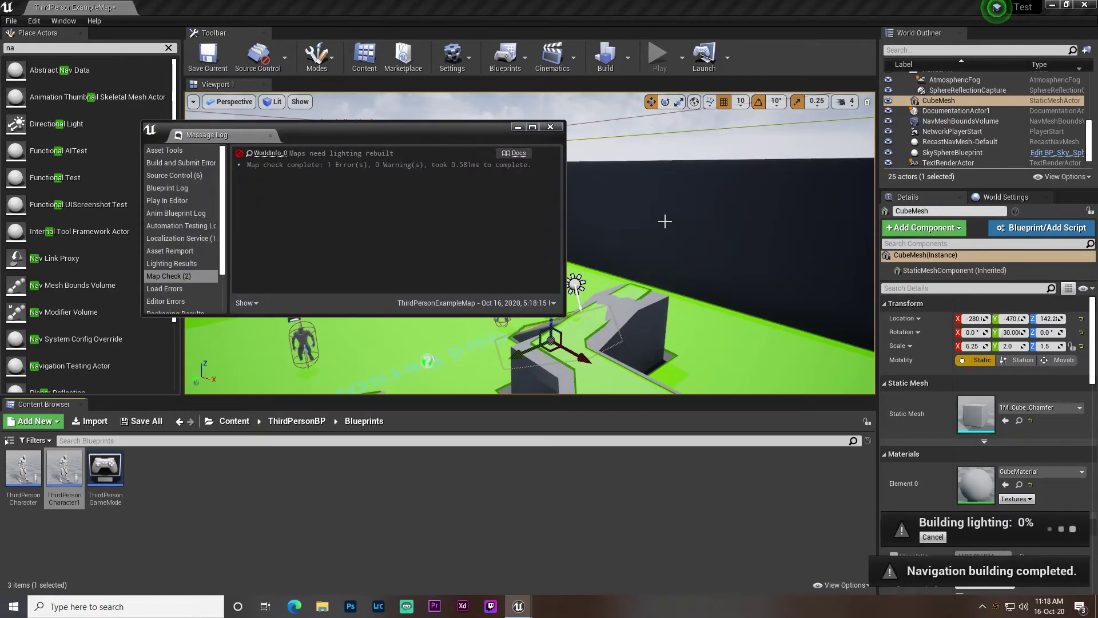
{"action": "left_click", "coordinate": [552, 127]}
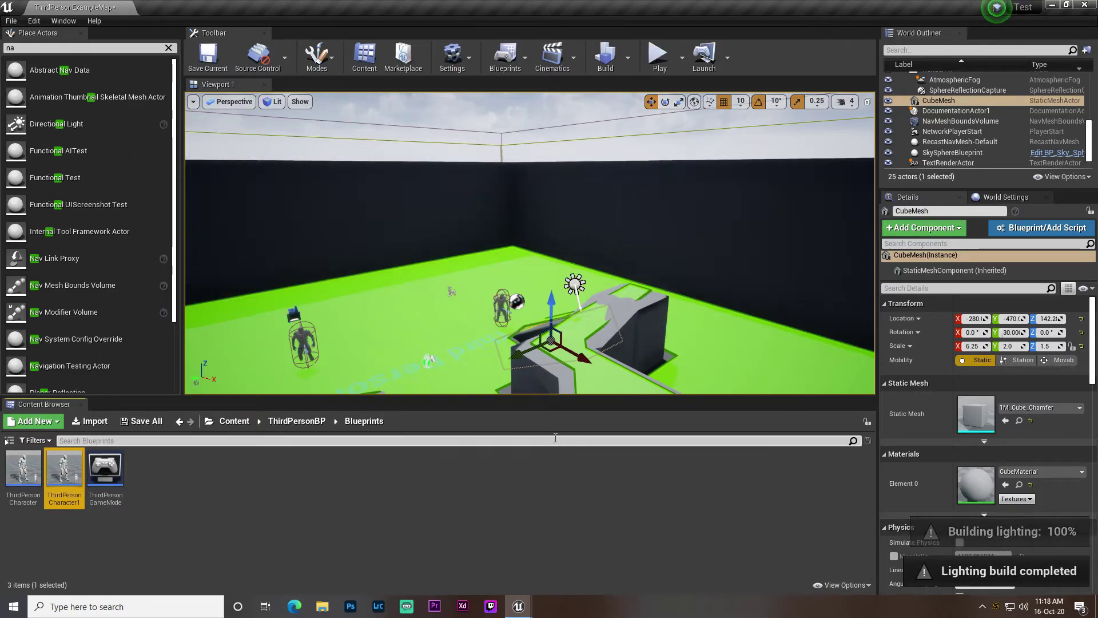
{"action": "right_click_drag", "start_coordinate": [537, 284], "coordinate": [492, 278]}
{"action": "key", "text": "a"}
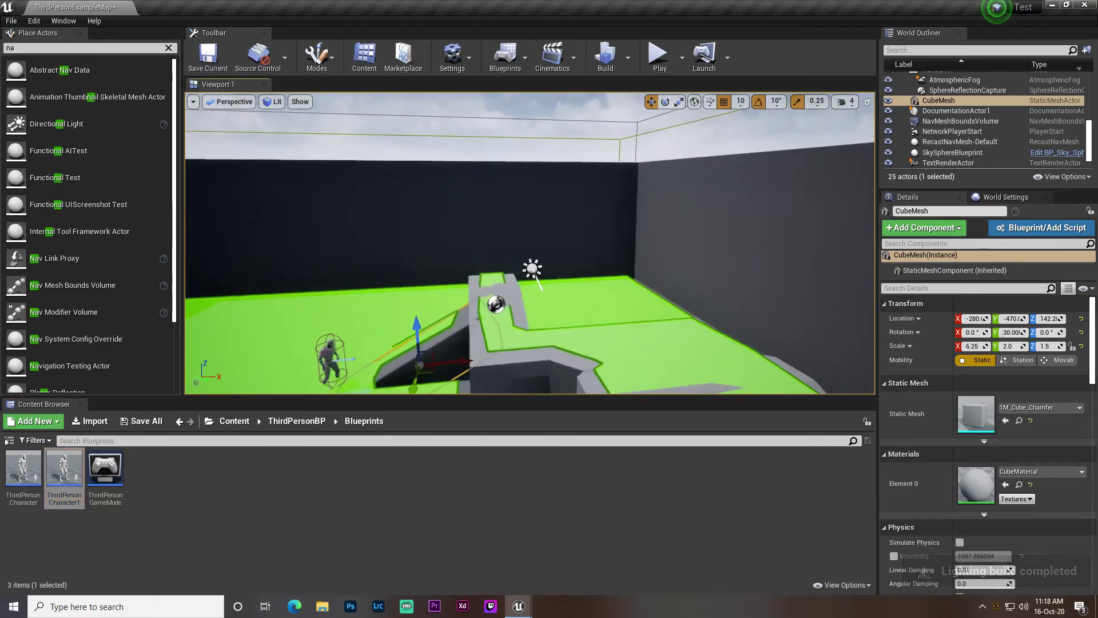
{"action": "right_click_drag", "start_coordinate": [538, 212], "coordinate": [598, 145]}
{"action": "key", "text": "s"}
Play the level in full screen and run the player across the floor to test whether the enemy follows.
{"action": "left_click", "coordinate": [660, 57]}
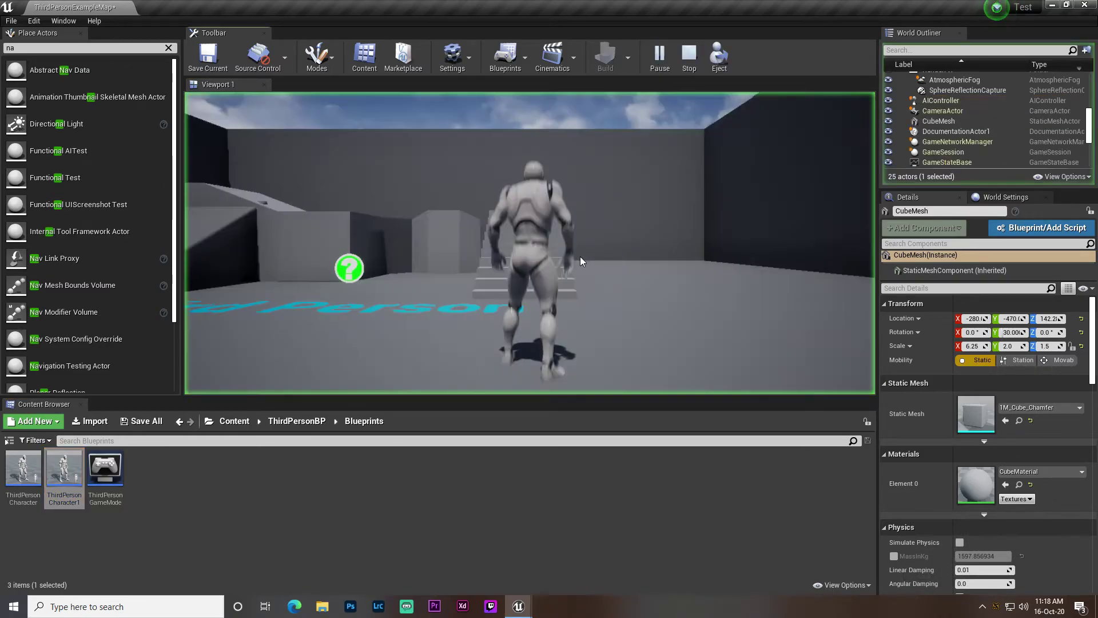
{"action": "key", "text": "F11"}
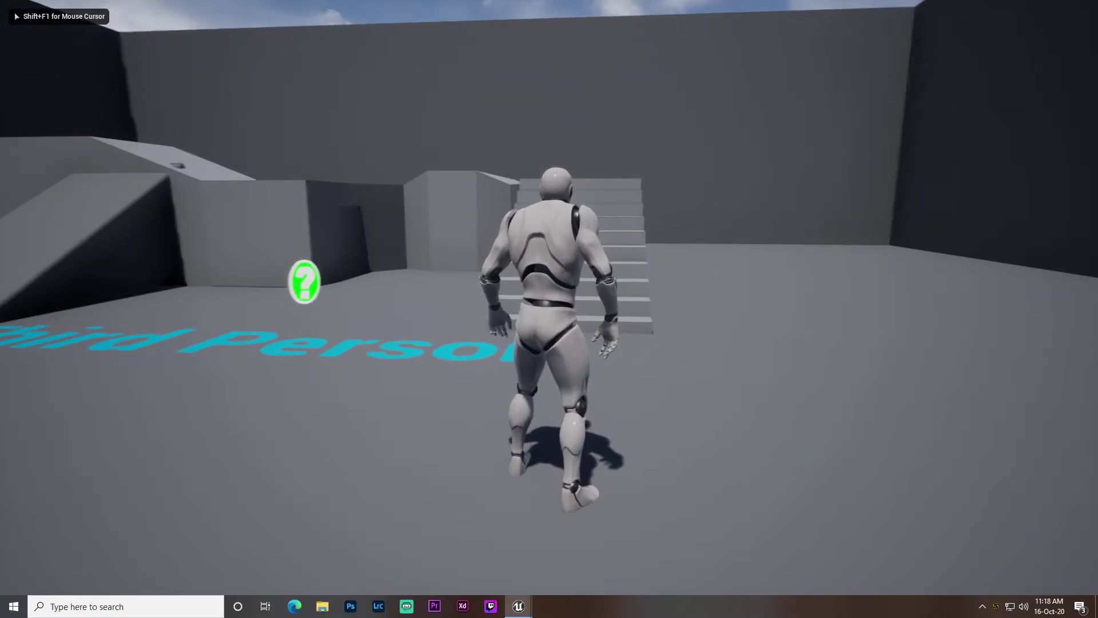
{"action": "key", "text": "d"}
{"action": "key", "text": "w"}
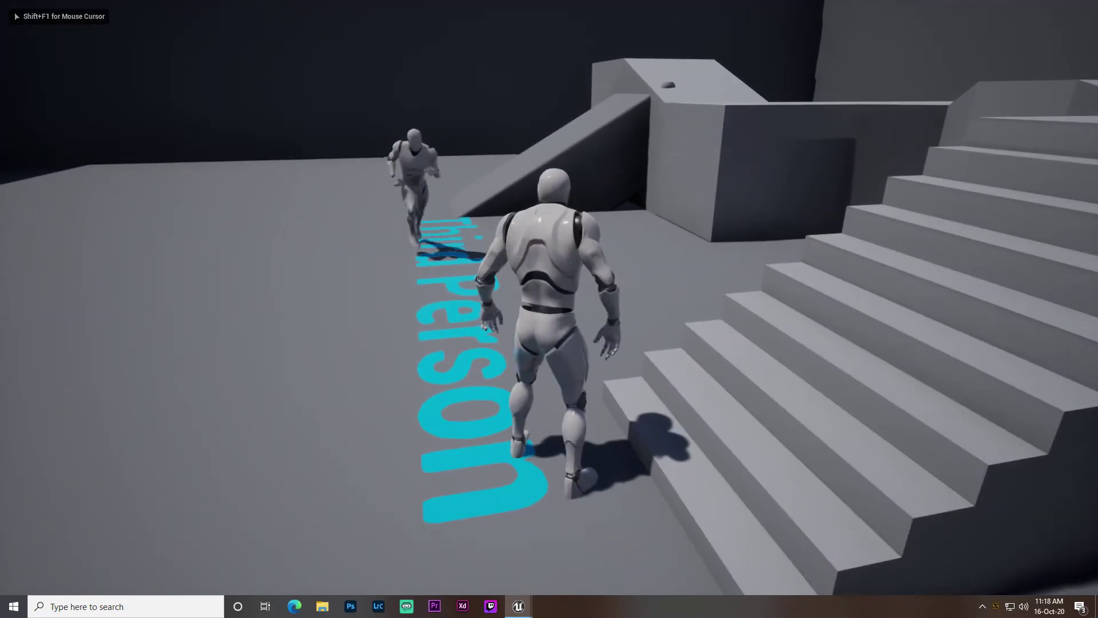
{"action": "key", "text": "a"}
{"action": "key", "text": "w"}
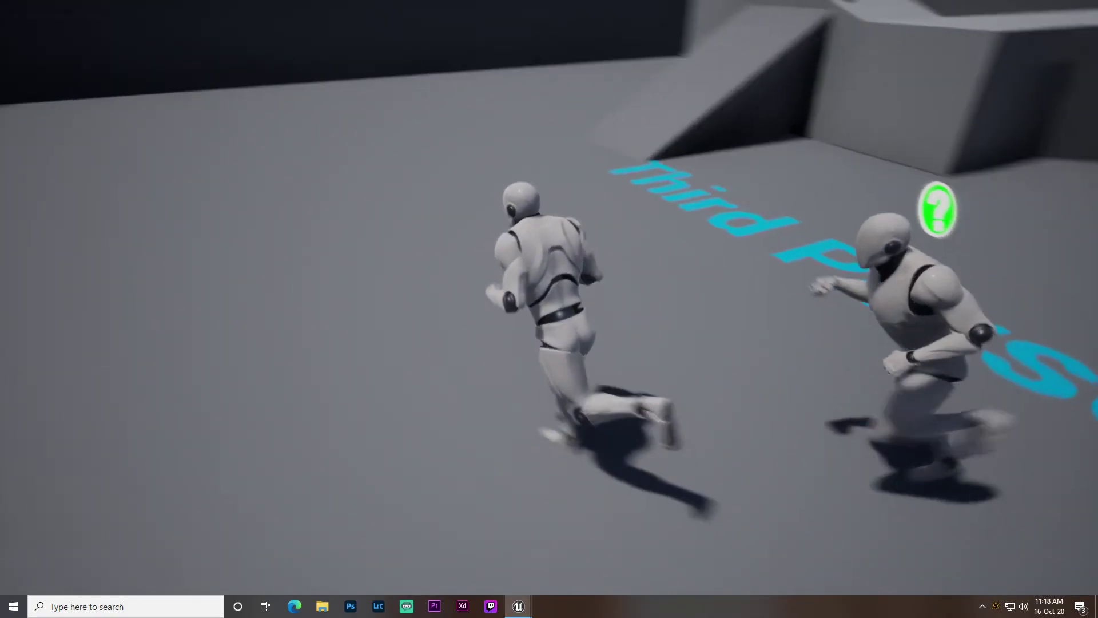
Run and jump the player over the raised walkway and ramps to test the enemy's pursuit across heights.
{"action": "key", "text": "w"}
{"action": "key", "text": "space"}
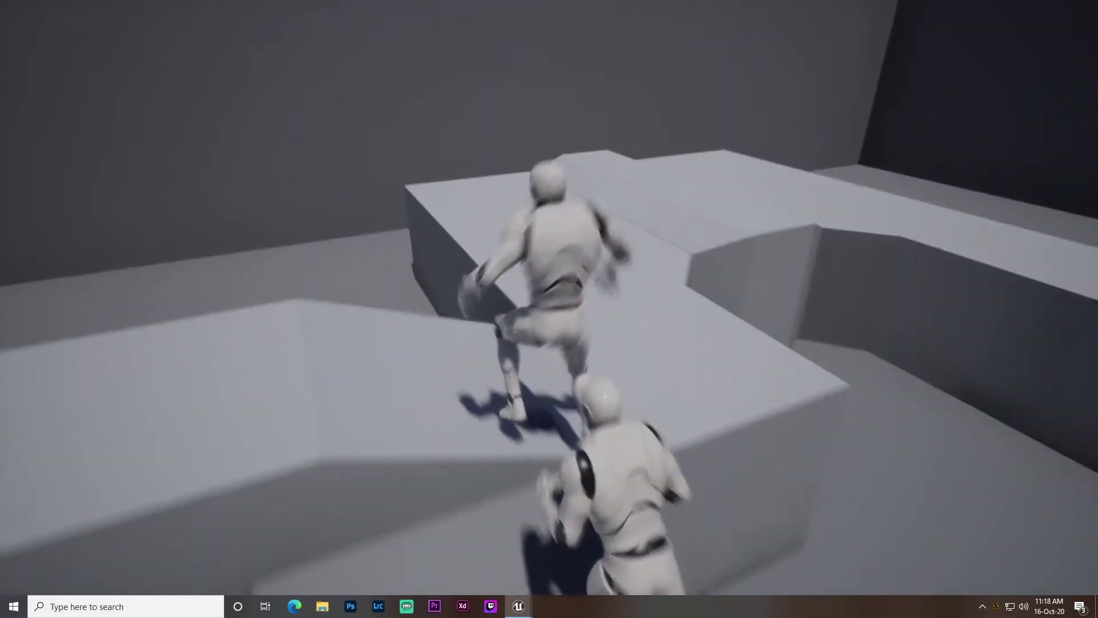
{"action": "key", "text": "w"}
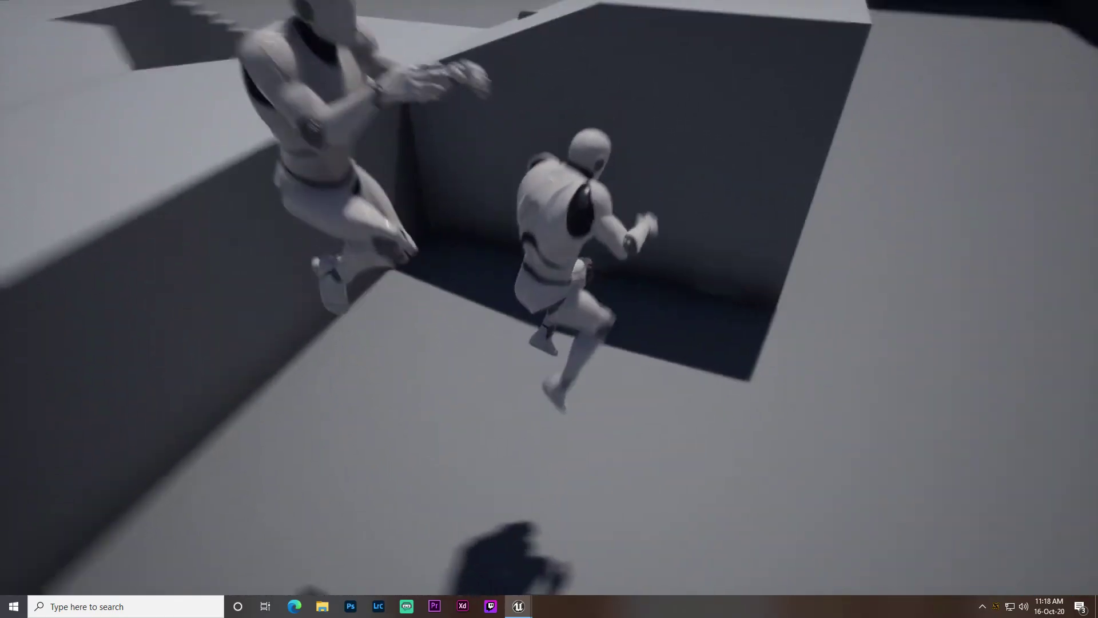
{"action": "key", "text": "w"}
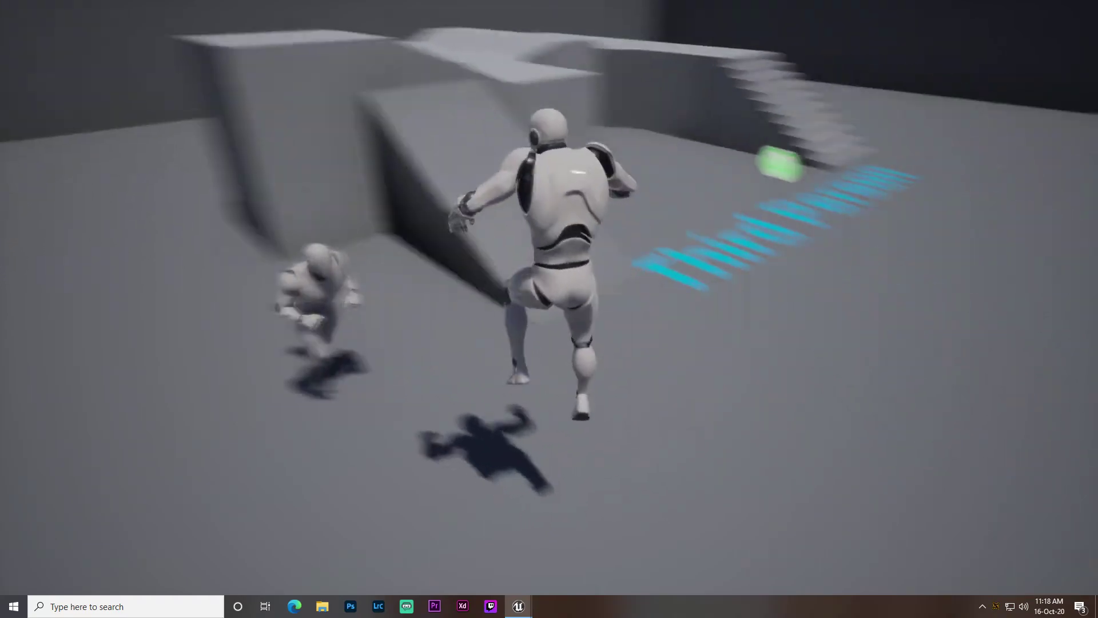
{"action": "key", "text": "w"}
{"action": "key", "text": "space"}
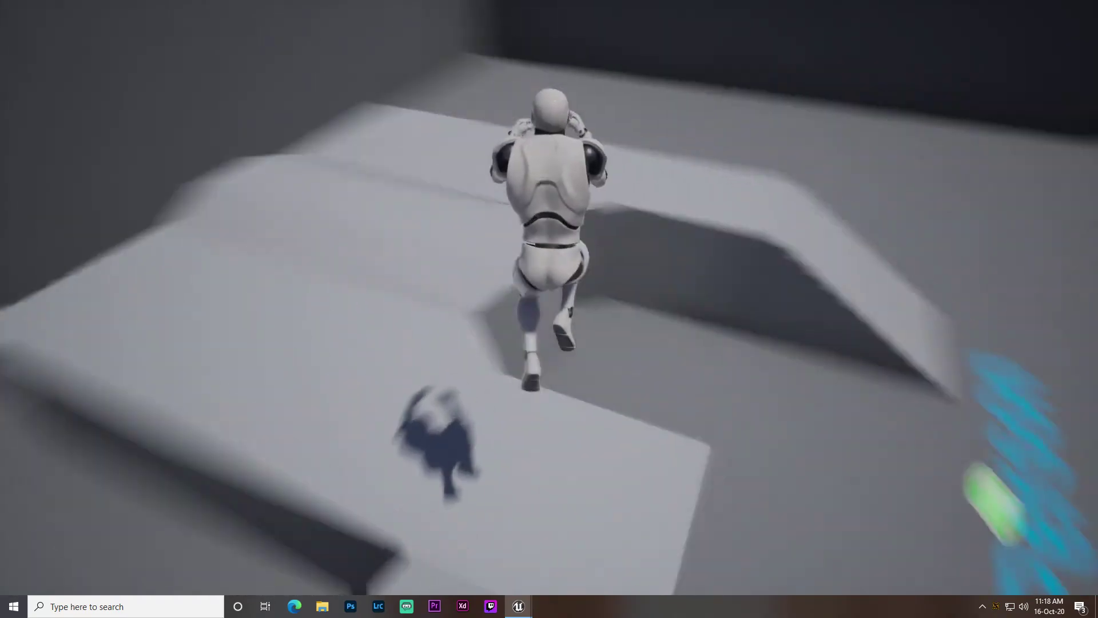
{"action": "key", "text": "s"}
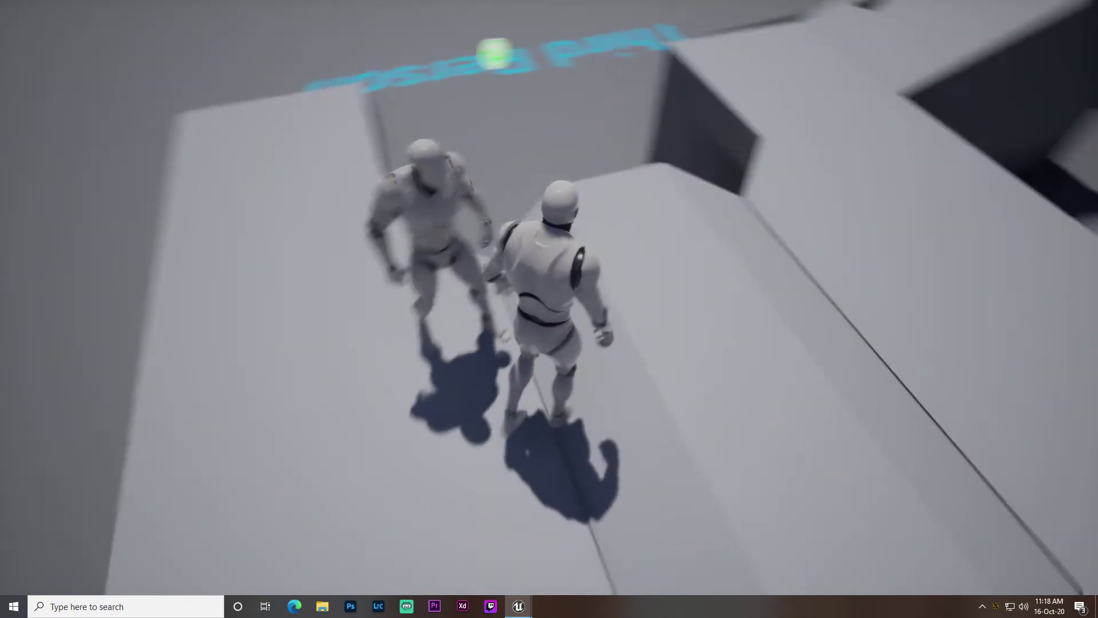
{"action": "key", "text": "w"}
{"action": "key", "text": "space"}
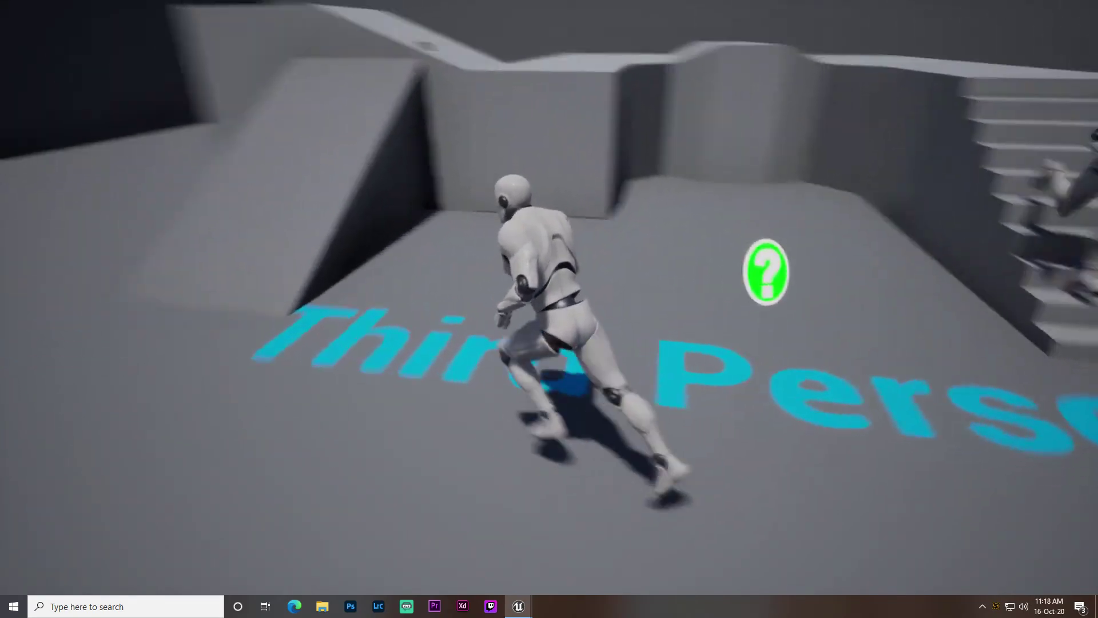
Lead the enemy from the Third Person text to the added ramp and walkway to test its pathfinding there.
{"action": "key", "text": "a"}
{"action": "key", "text": "w"}
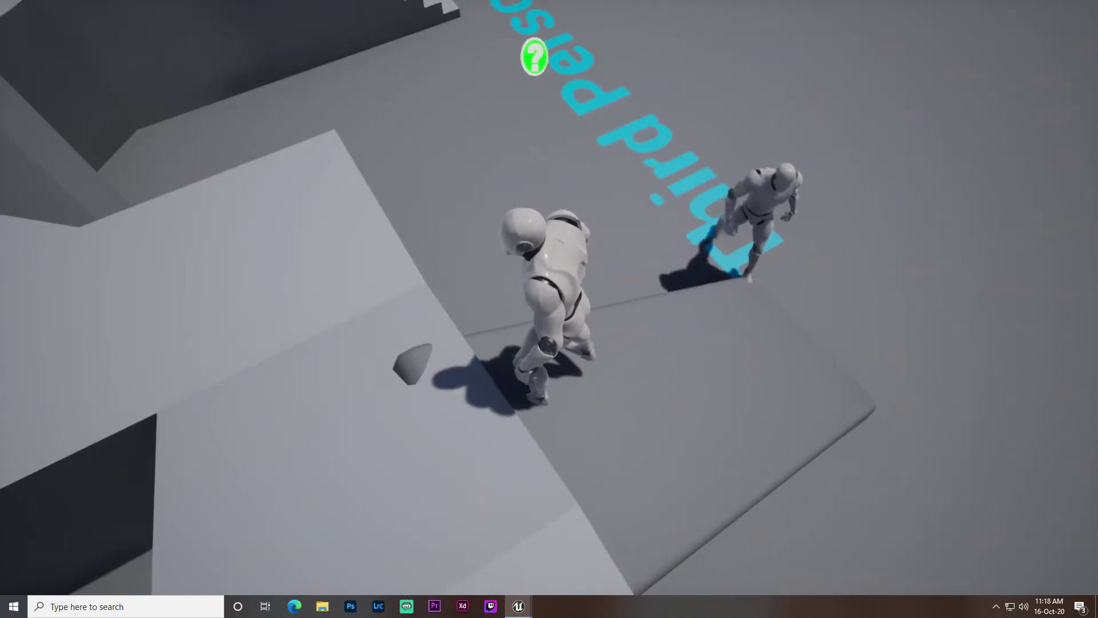
{"action": "key", "text": "w"}
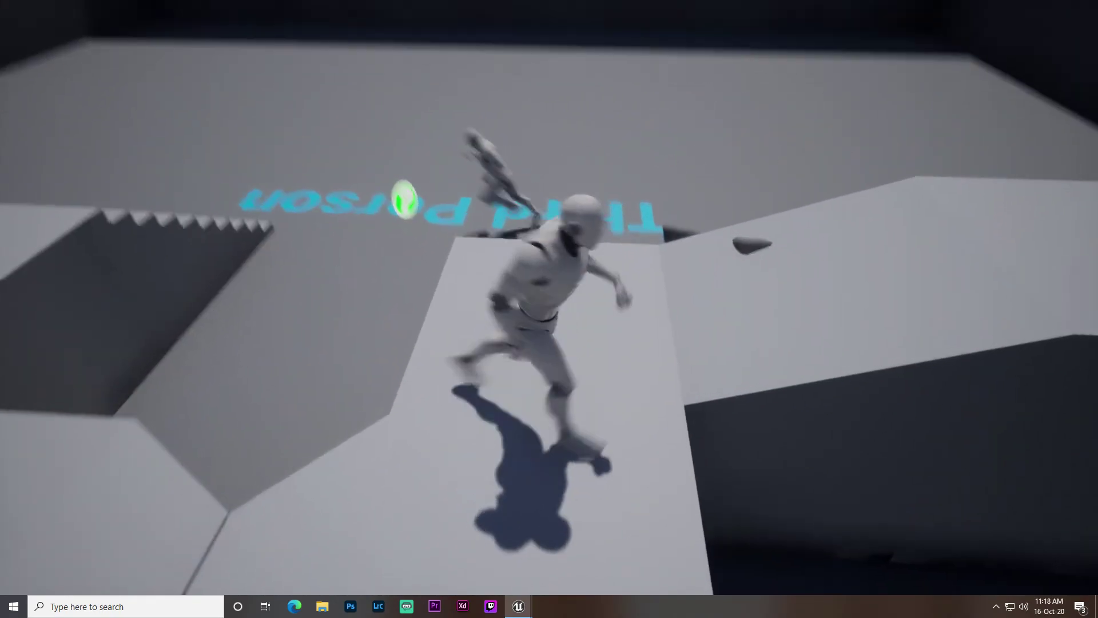
{"action": "key", "text": "w"}
{"action": "key", "text": "space"}
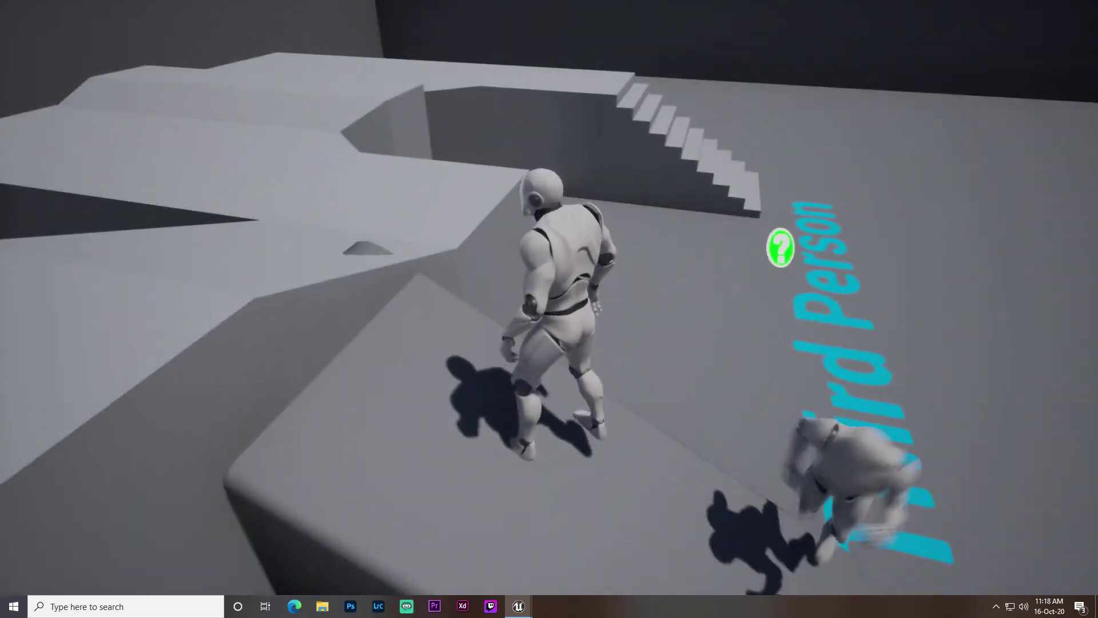
{"action": "key", "text": "w"}
{"action": "key", "text": "space"}
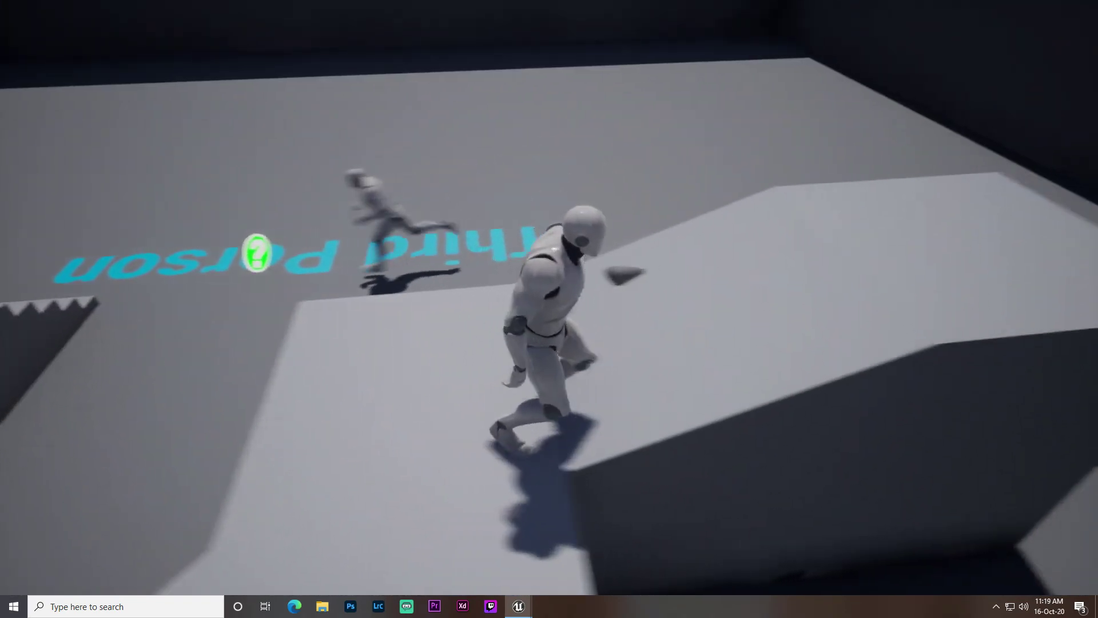
{"action": "key", "text": "w"}
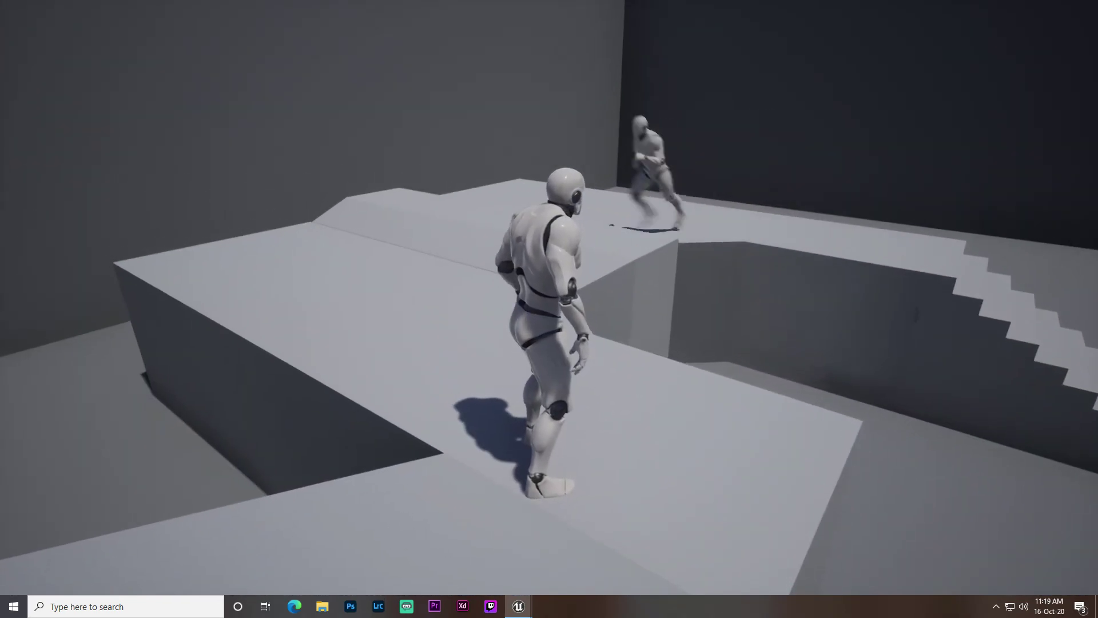
Jump the player off the walkway and run to the stairs to test the pursuit, and end the play session.
{"action": "key", "text": "a"}
{"action": "key", "text": "w"}
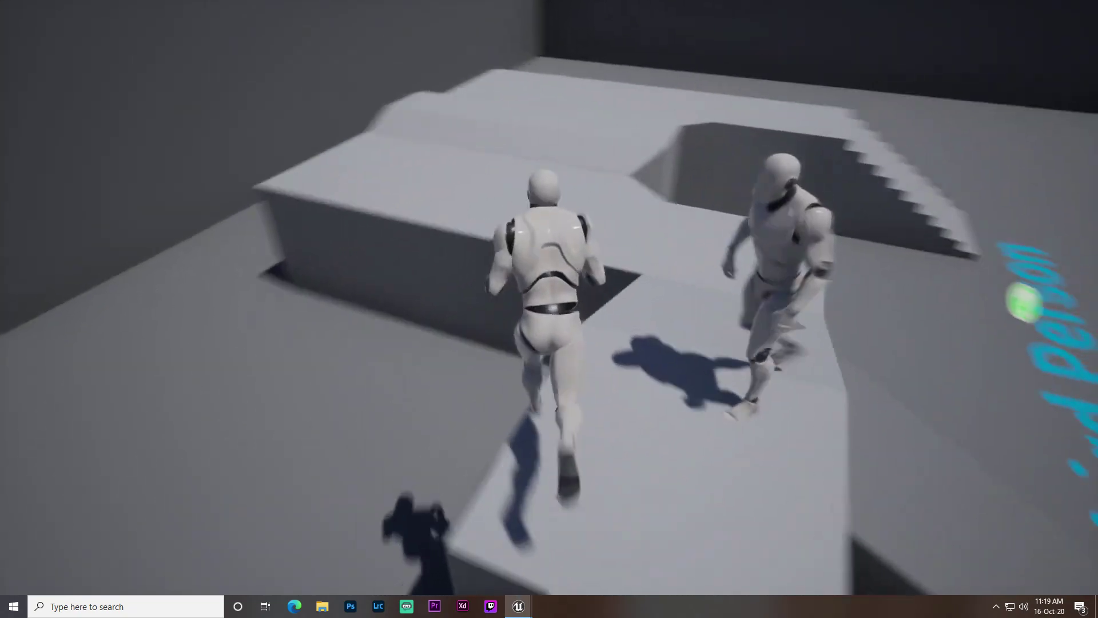
{"action": "key", "text": "space"}
{"action": "key", "text": "w"}
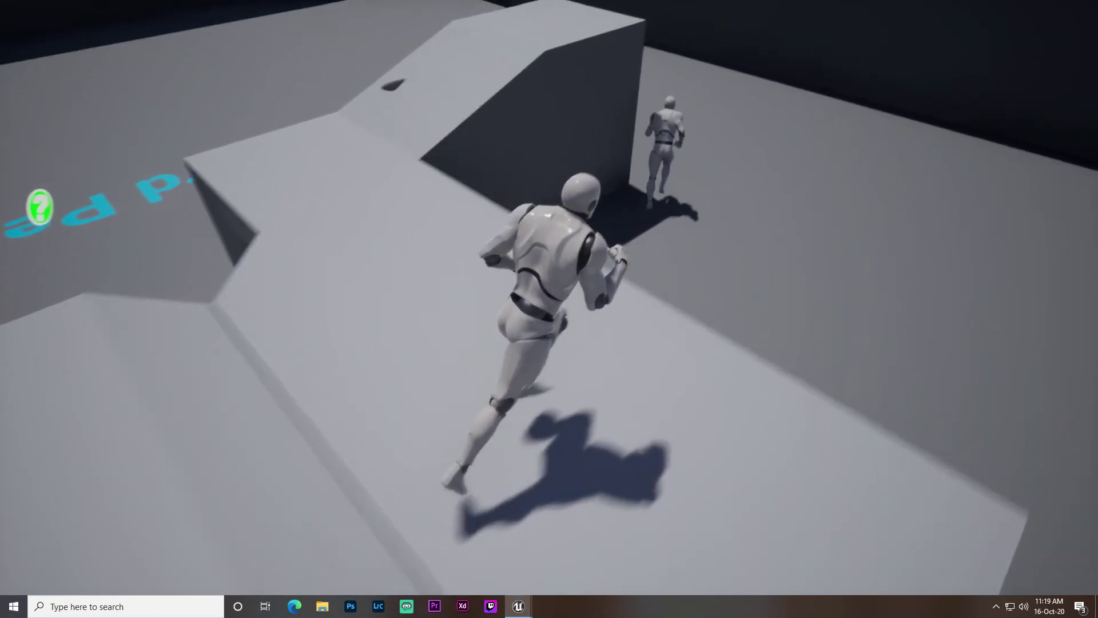
{"action": "key", "text": "space"}
{"action": "key", "text": "w"}
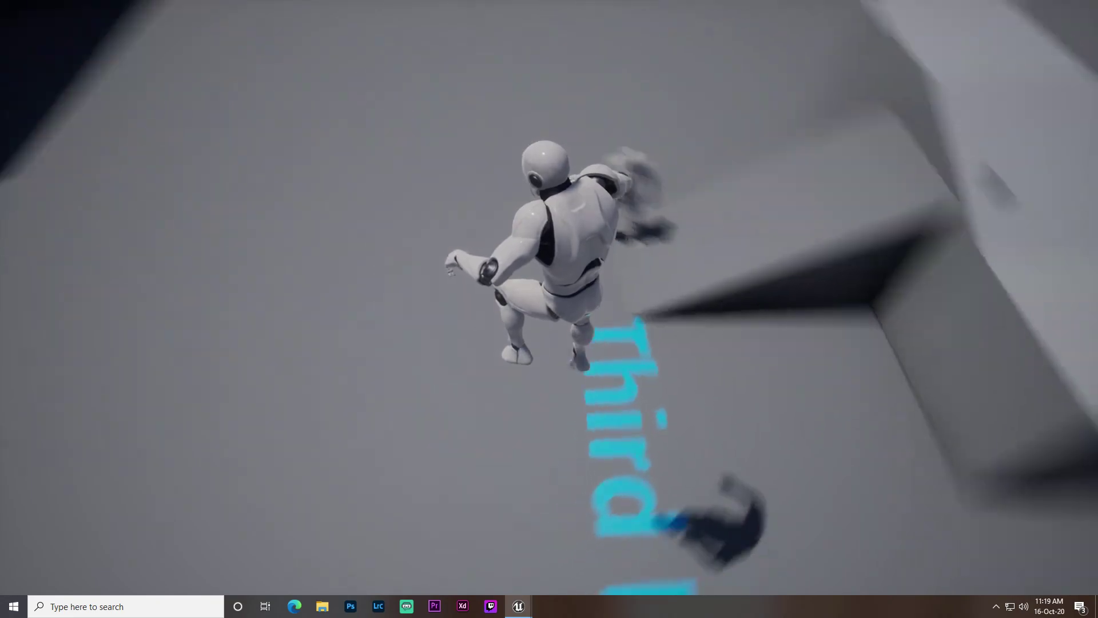
{"action": "key", "text": "w"}
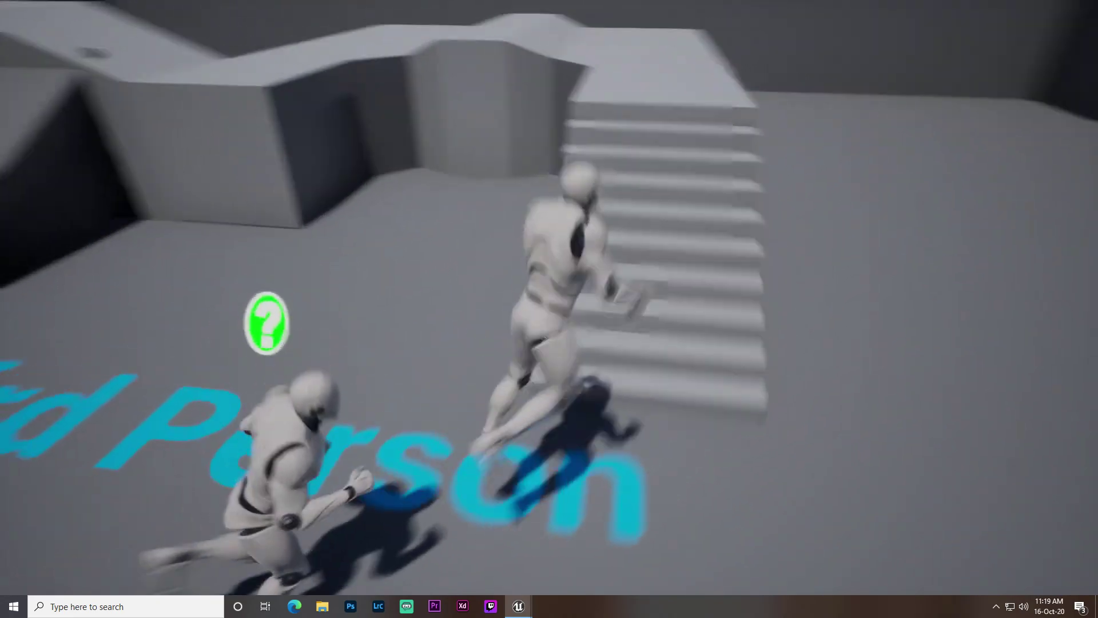
{"action": "key", "text": "F11"}
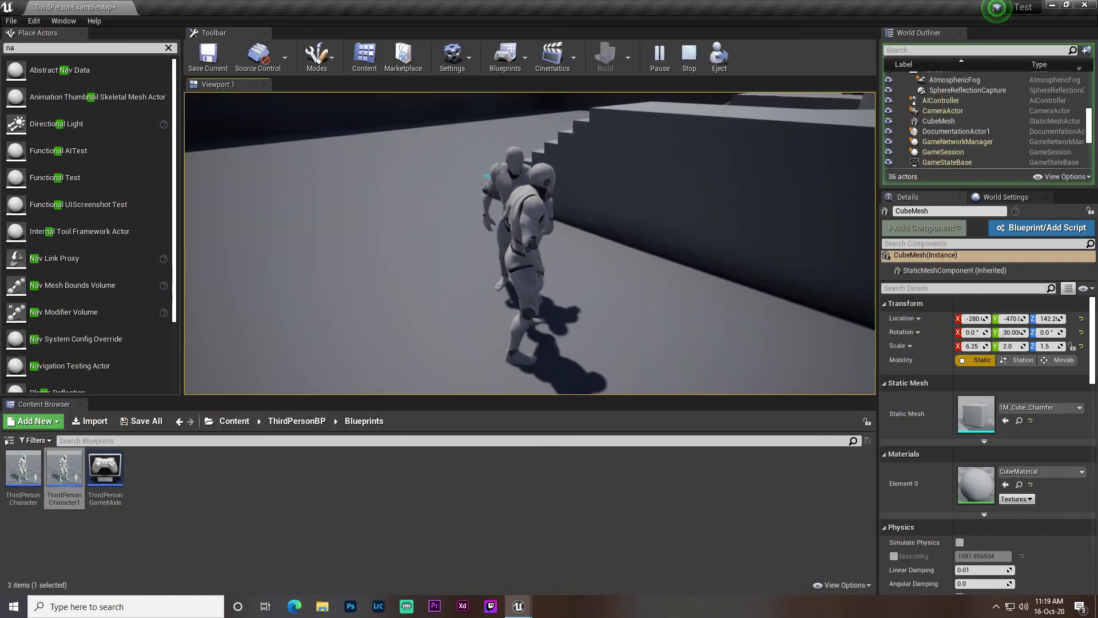
{"action": "key", "text": "Escape"}
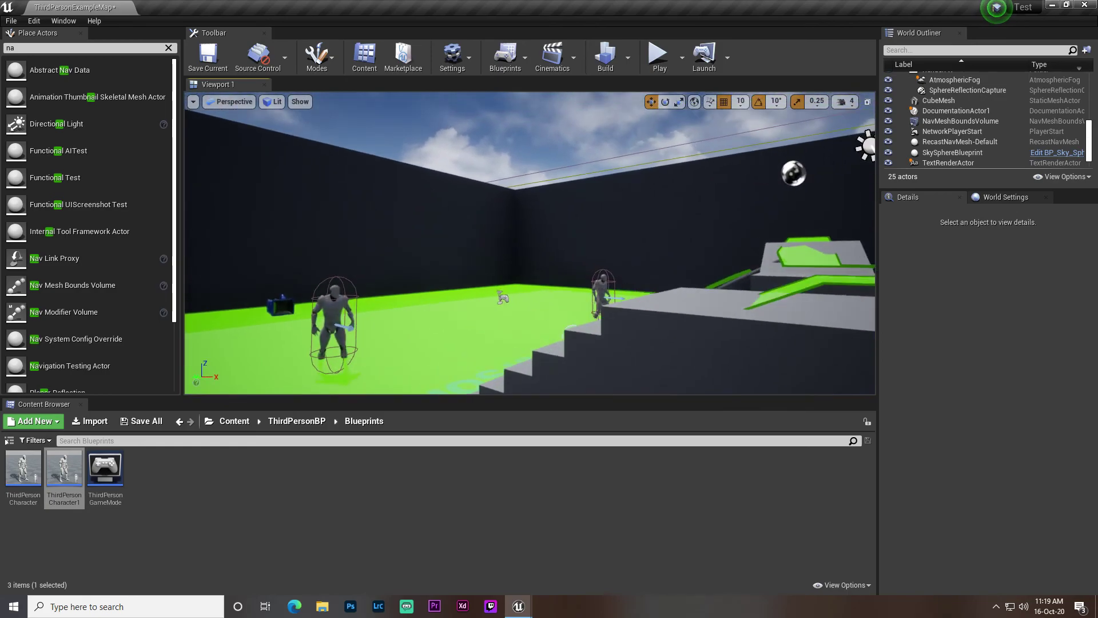
{"action": "right_click_drag", "start_coordinate": [530, 243], "coordinate": [564, 243]}
{"action": "key", "text": "a"}
{"action": "key", "text": "d"}
{"action": "right_click_drag", "start_coordinate": [557, 298], "coordinate": [574, 308]}
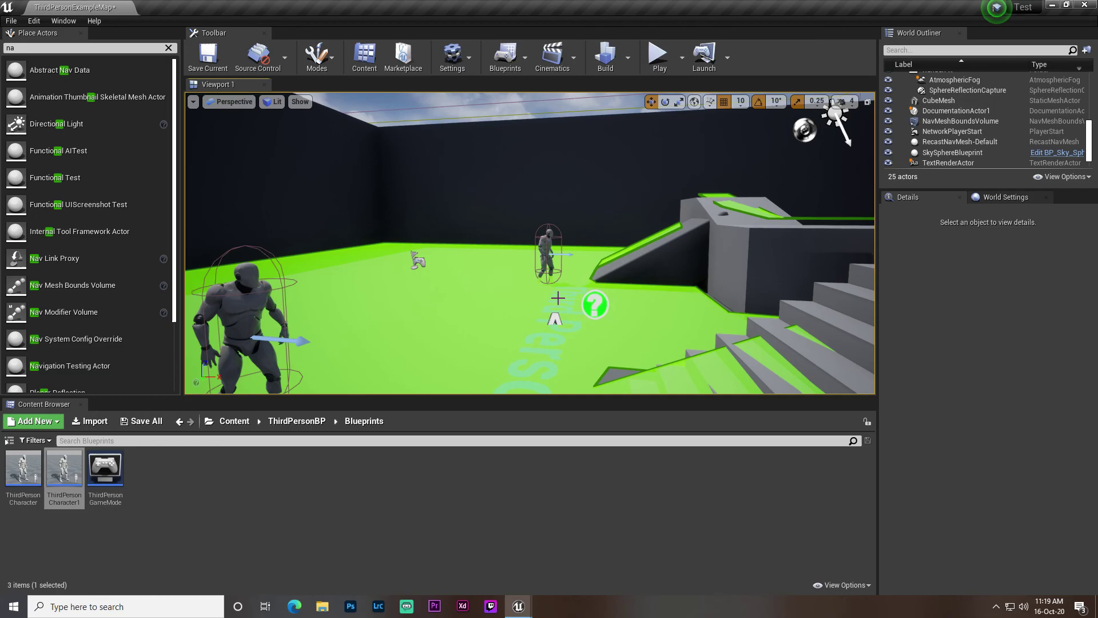